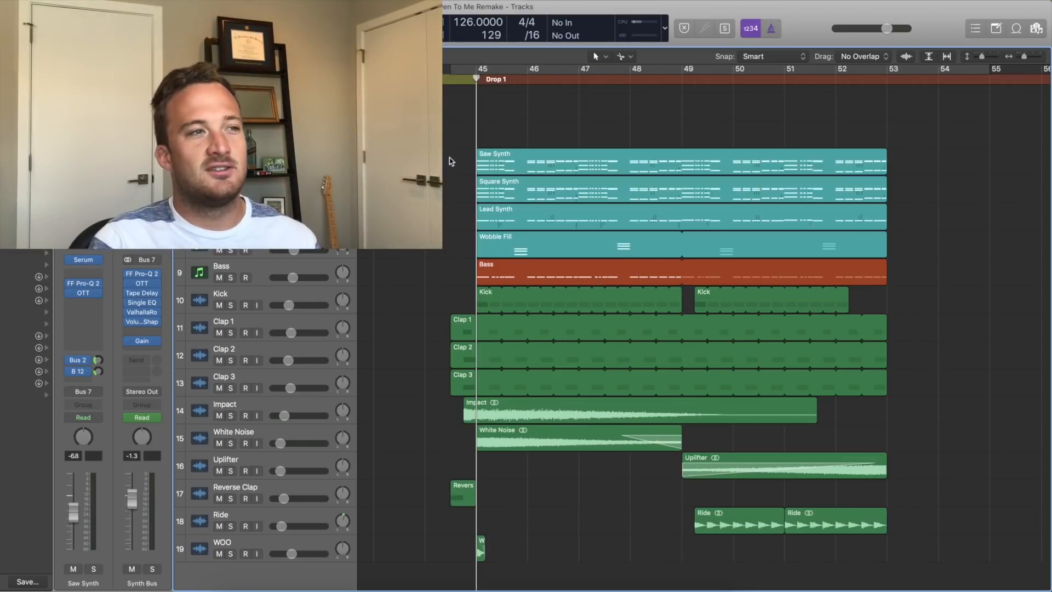
- Solo the Saw Synth region, open its notes in the piano roll, and play it back
key("s")
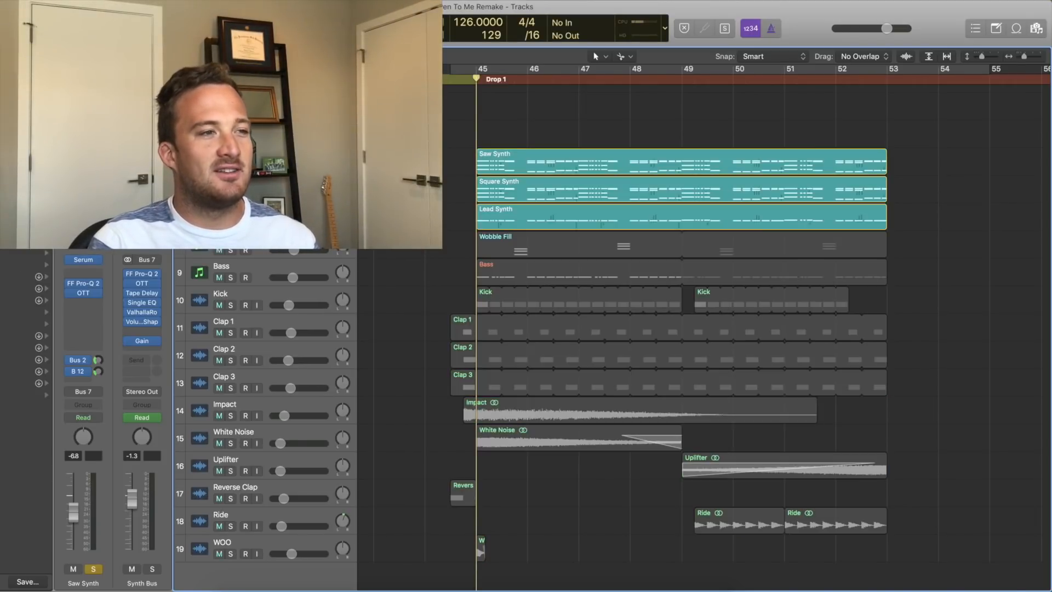
double_click(511, 161)
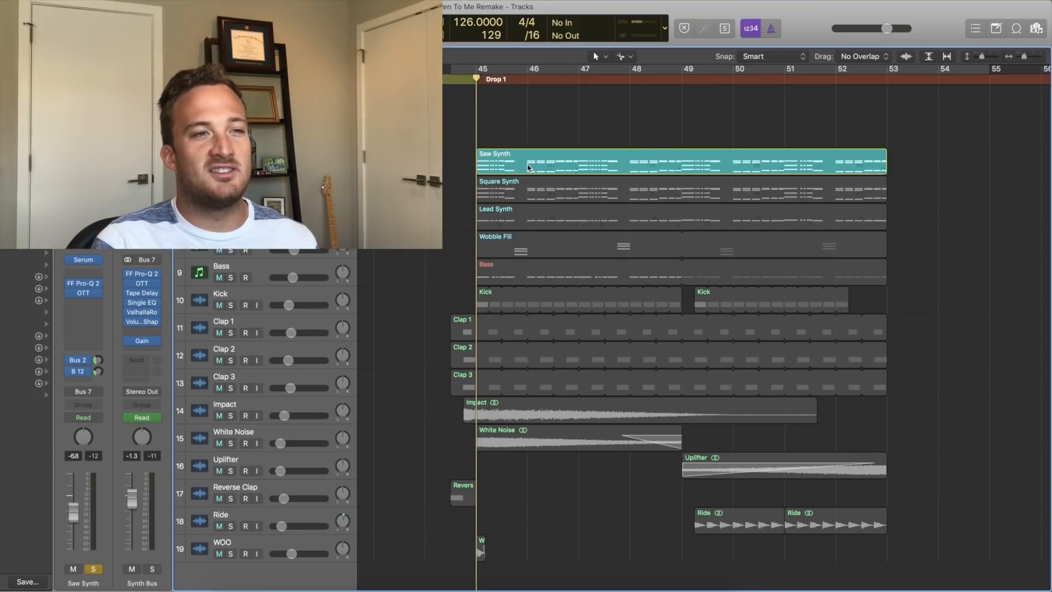
double_click(529, 167)
key("space")
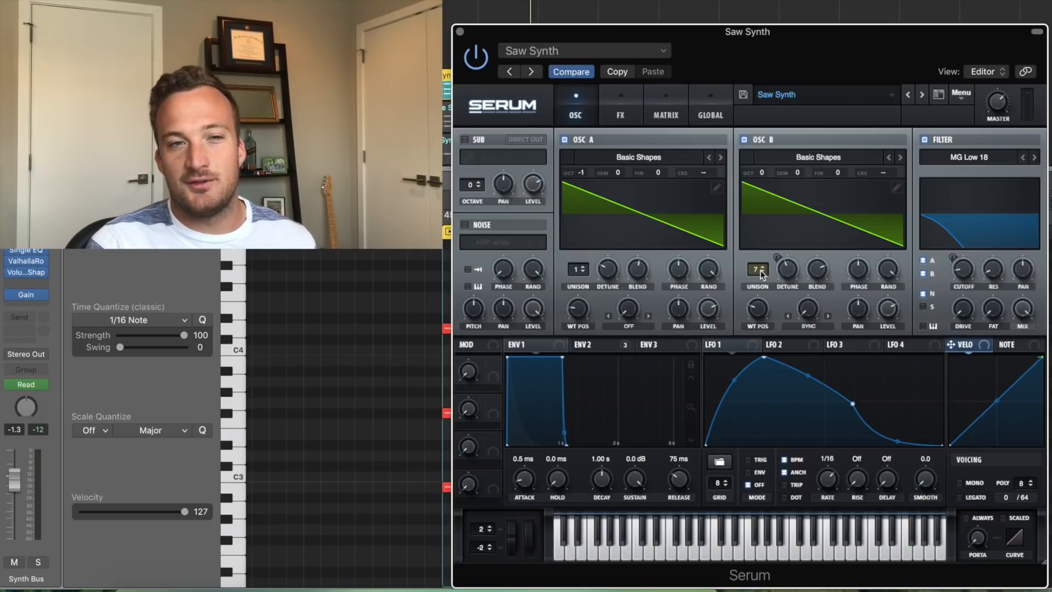
- Inspect oscillator B's detune and the attack curve of Envelope 2 in the Saw Synth patch, with envelope auto-zoom enabled
left_click(787, 270)
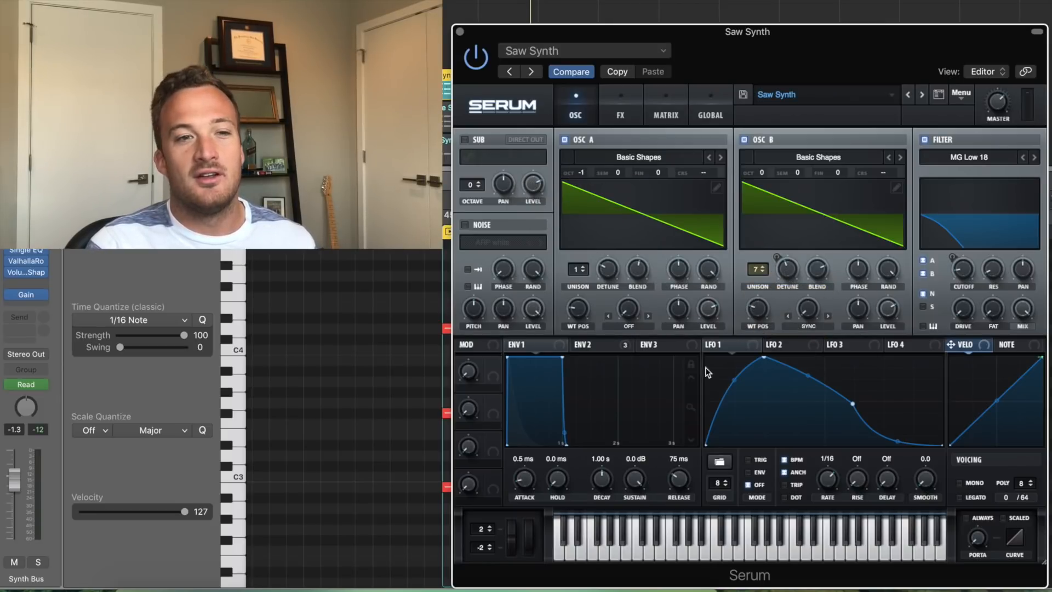
left_click(605, 347)
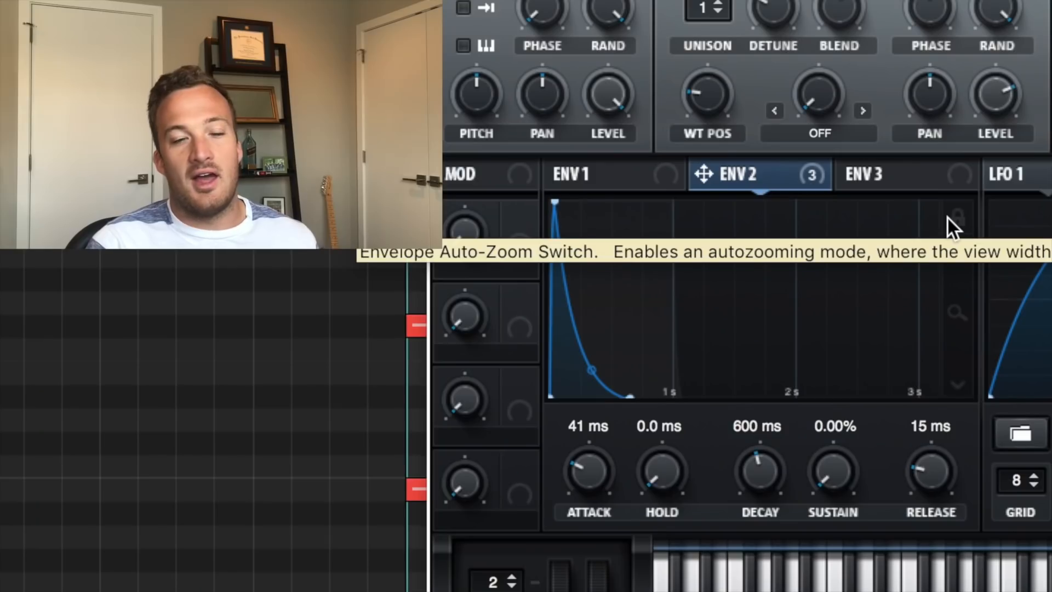
left_click(948, 218)
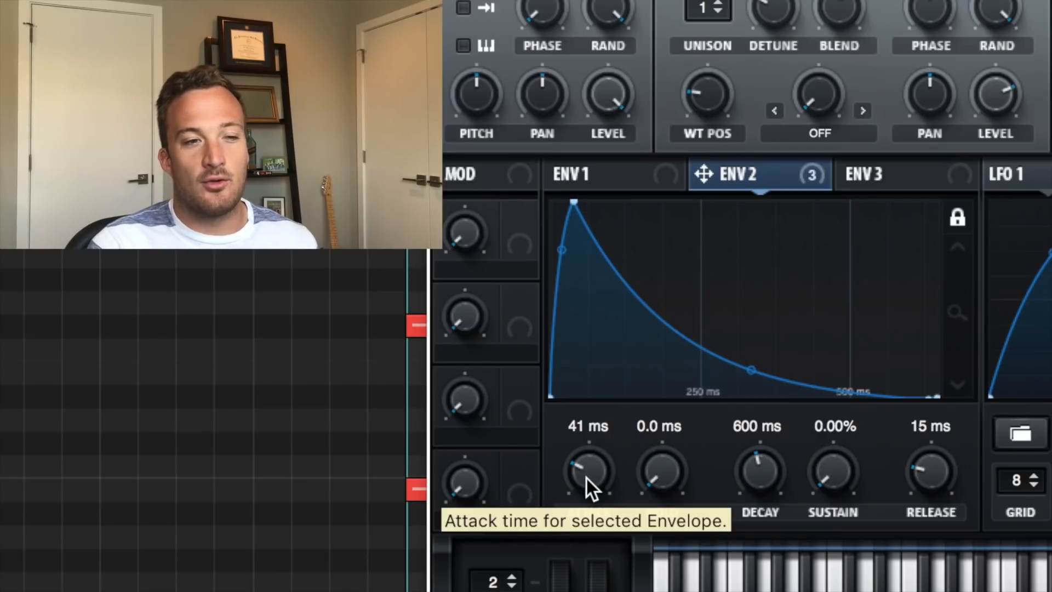
mouse_move(560, 250)
left_mouse_down()
mouse_move(559, 283)
mouse_move(565, 247)
left_mouse_up()
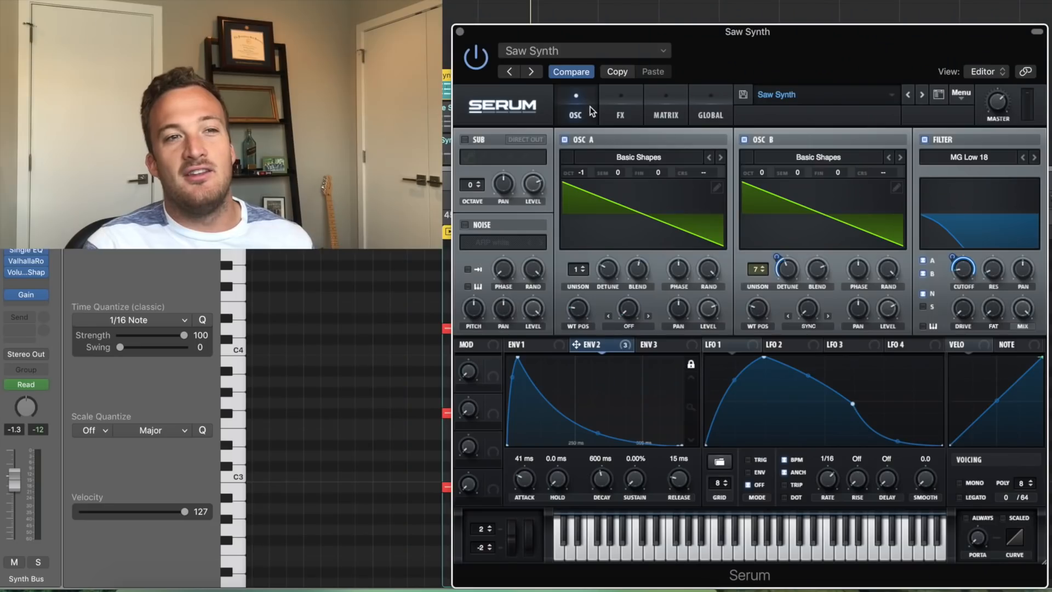
- Compare the Saw Synth with Hyper/Dimension, Distortion and Chorus bypassed and enabled during playback, and inspect the Hyper mix modulation and Dimension size
left_click(620, 110)
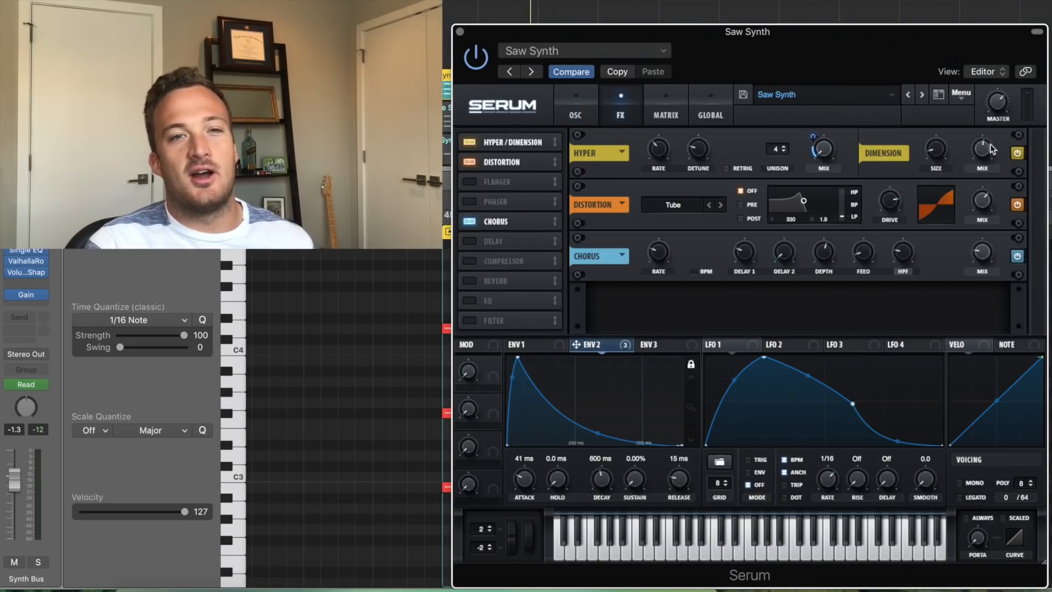
mouse_move(393, 6)
left_mouse_down()
mouse_move(934, 12)
mouse_move(903, 1)
left_mouse_up()
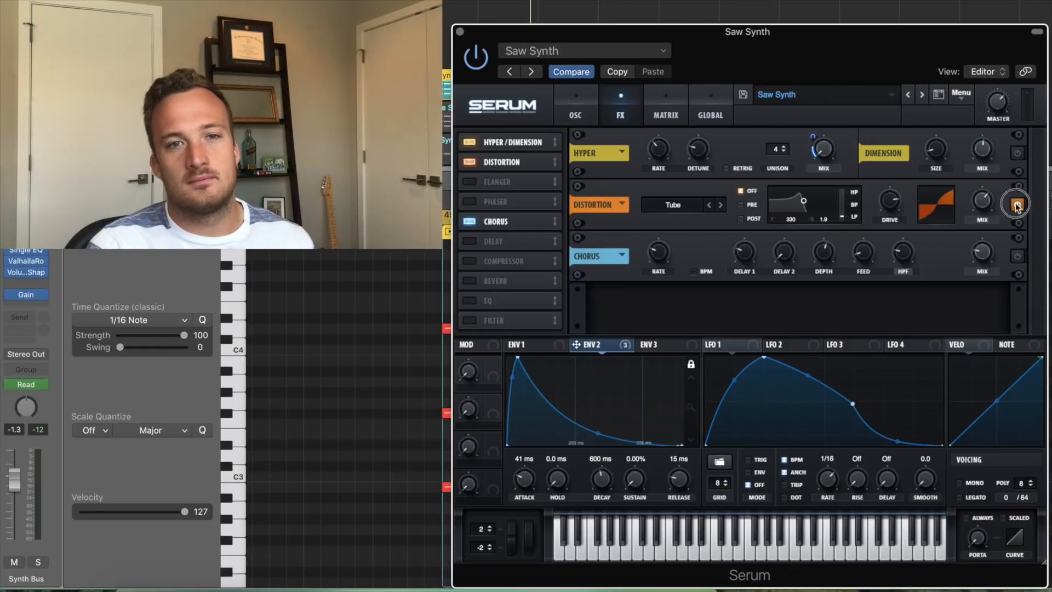
left_click(1018, 205)
key("space")
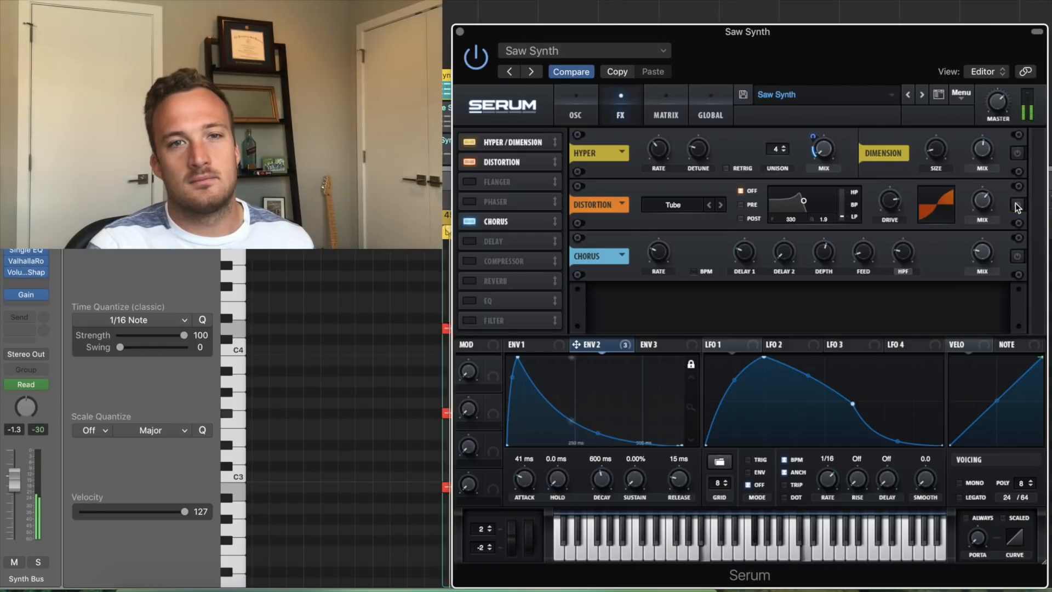
left_click(1017, 153)
left_click(1017, 205)
left_click(1017, 257)
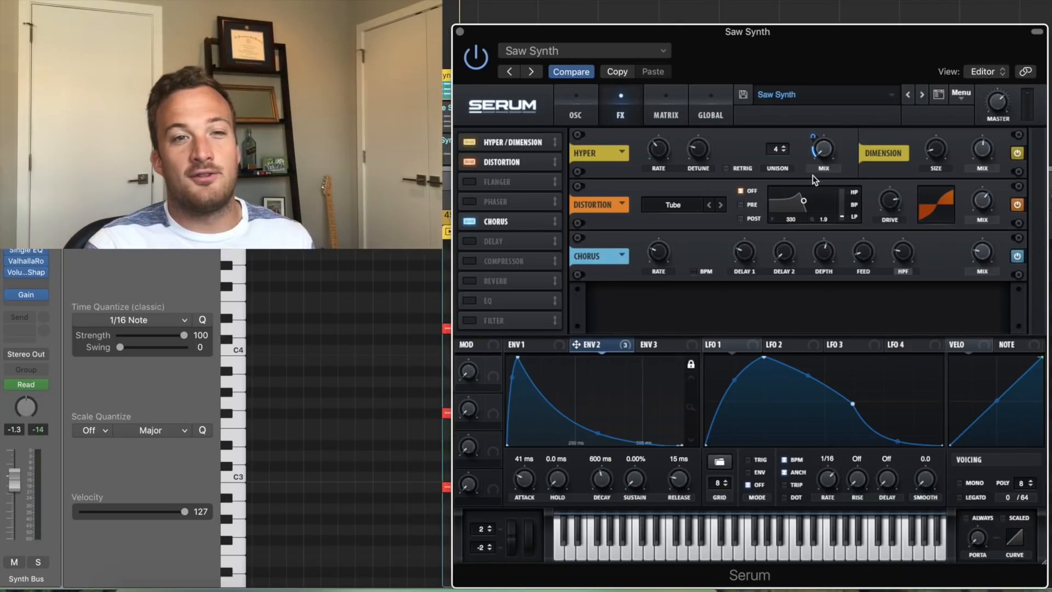
left_click_drag(577, 348, 811, 139)
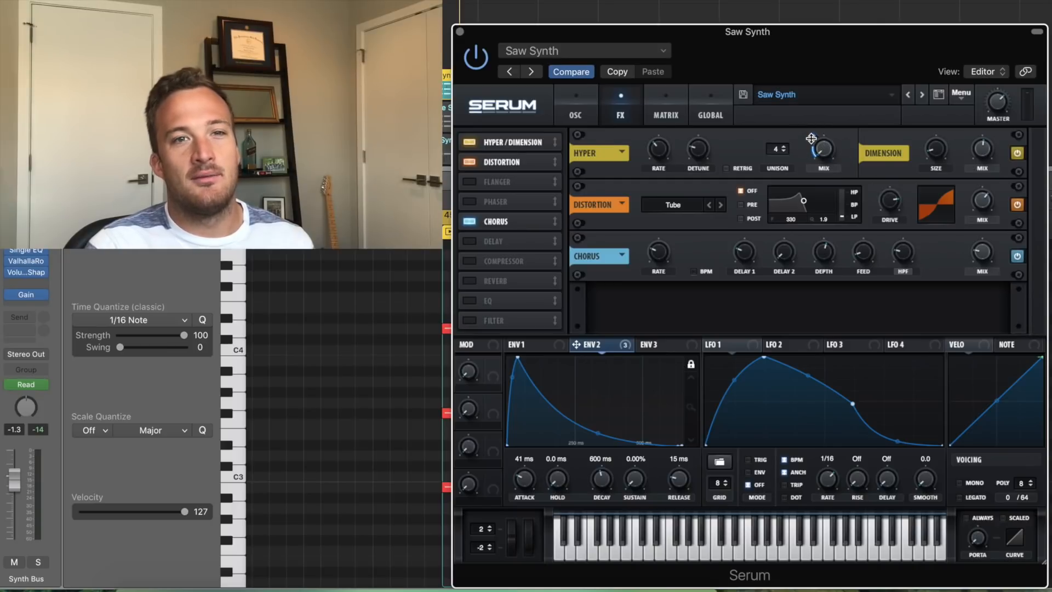
left_click(937, 151)
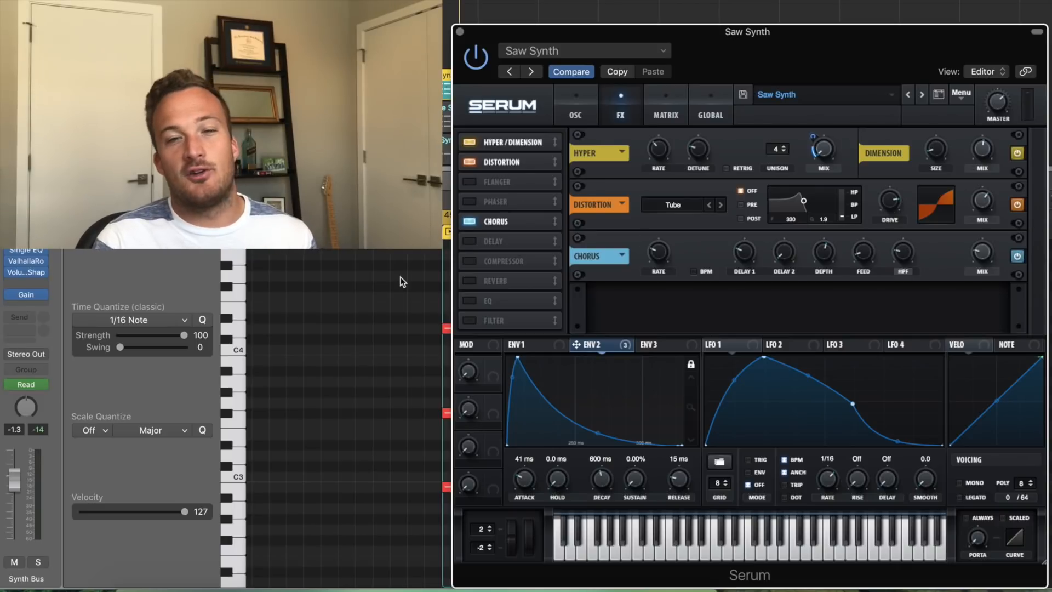
- Open the Saw Synth track's FF Pro-Q 2 equalizer and reposition its window to view the EQ settings
left_click(2, 242)
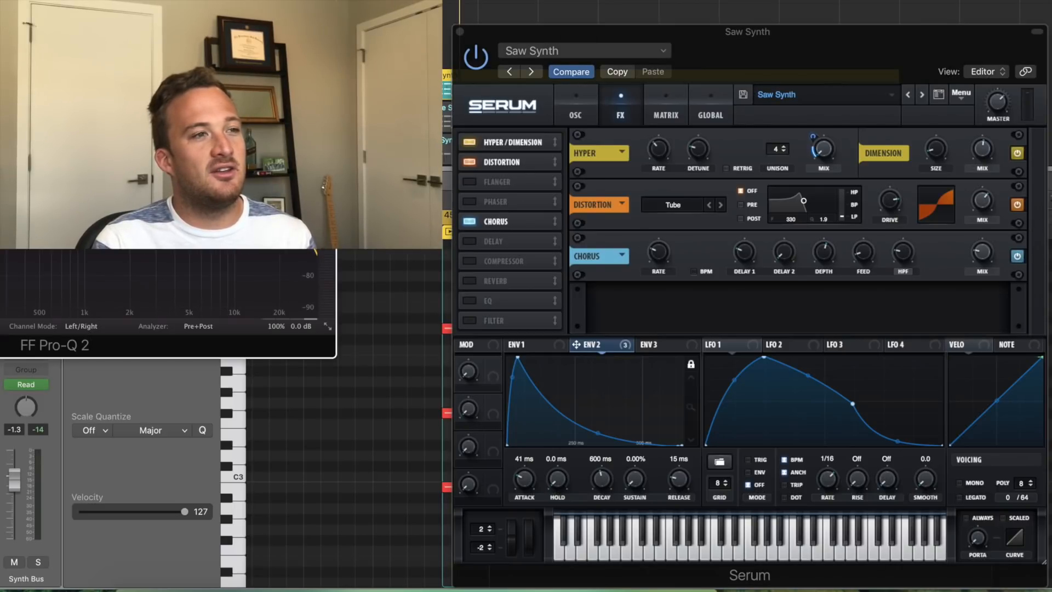
left_click_drag(15, 1, 639, 85)
left_click(789, 272)
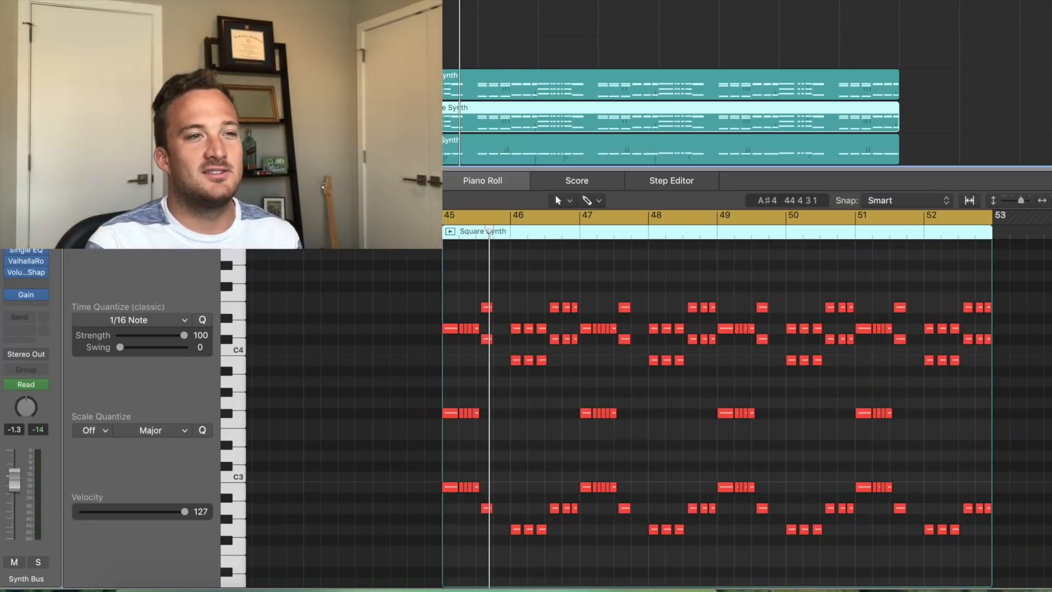
- Solo and play the Square Synth region, and open its Serum instrument in full view
key("ctrl+s")
key("space")
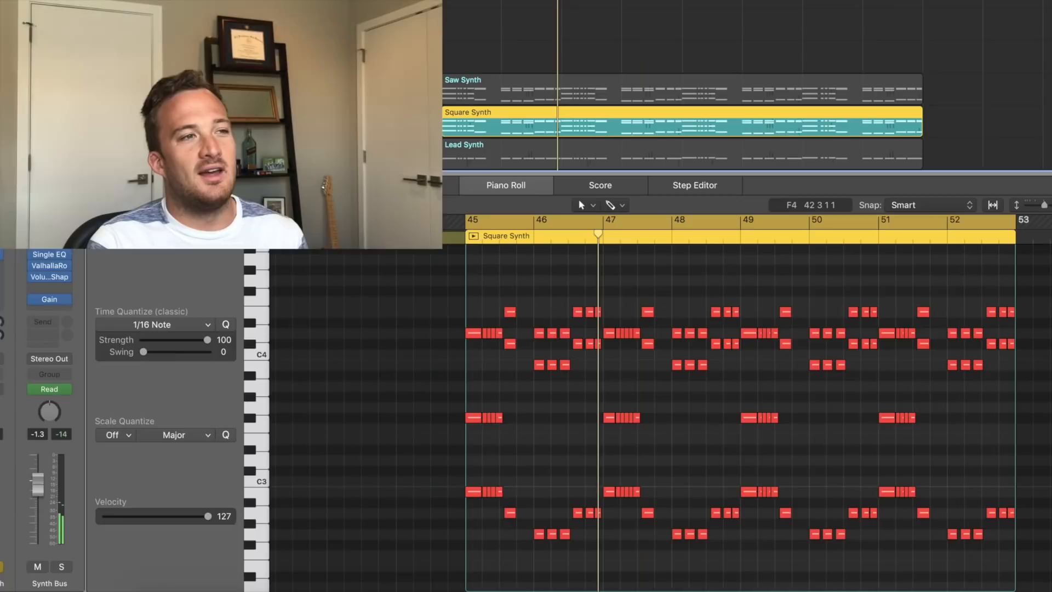
left_click(1, 230)
left_click_drag(125, 3, 780, 54)
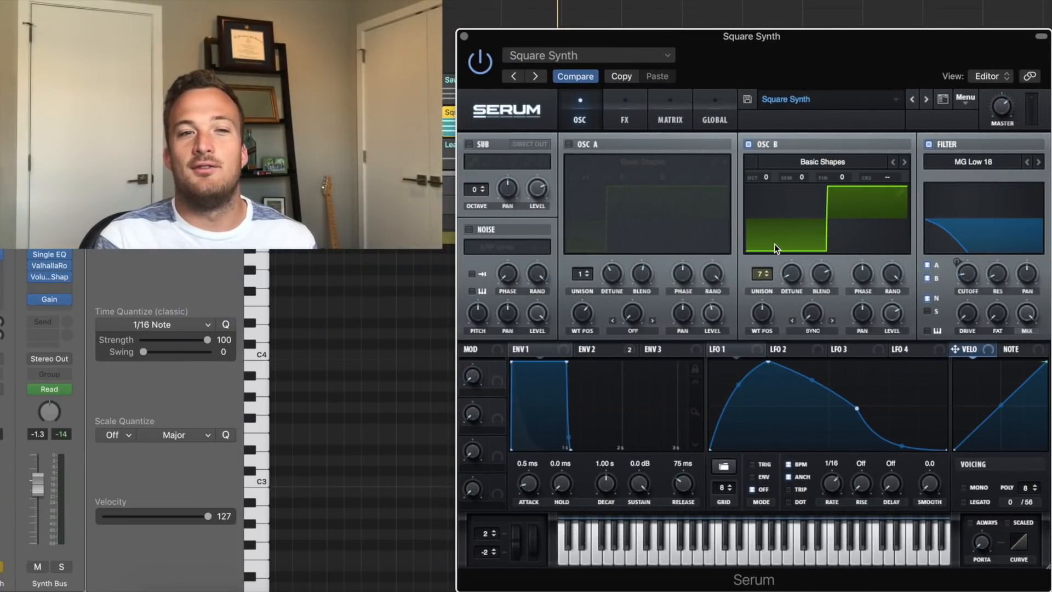
- Inspect oscillator B's unison detune and the modulation destinations of Envelope 2 in the Square Synth patch
mouse_move(791, 277)
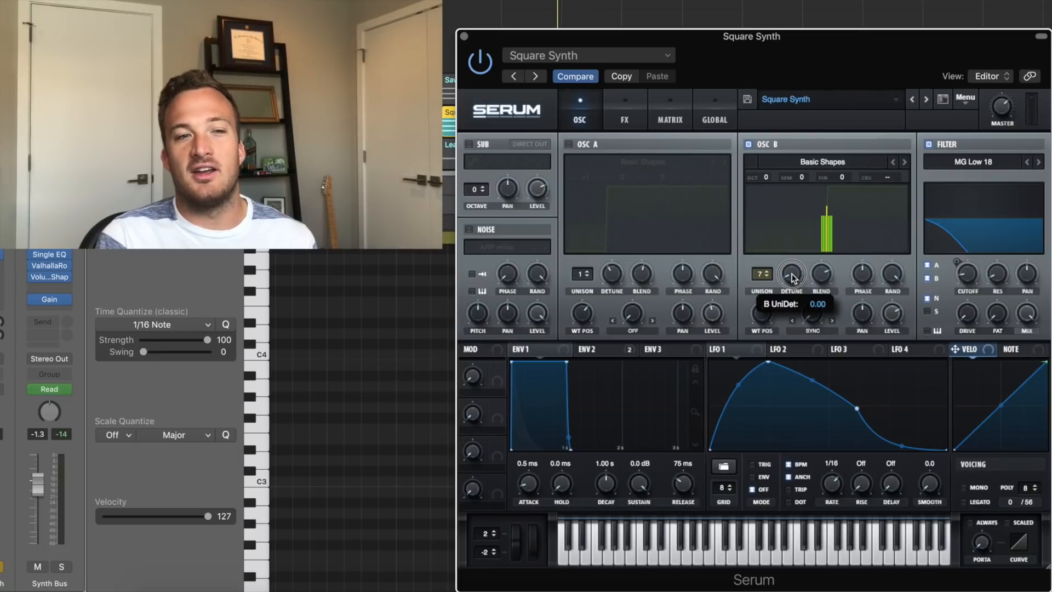
left_click(608, 350)
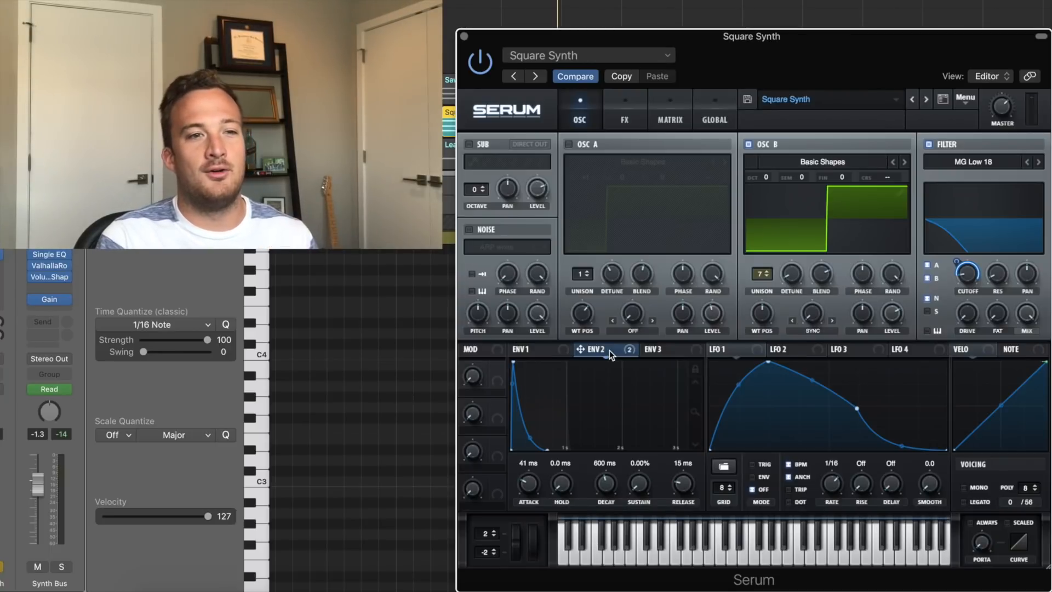
mouse_move(609, 350)
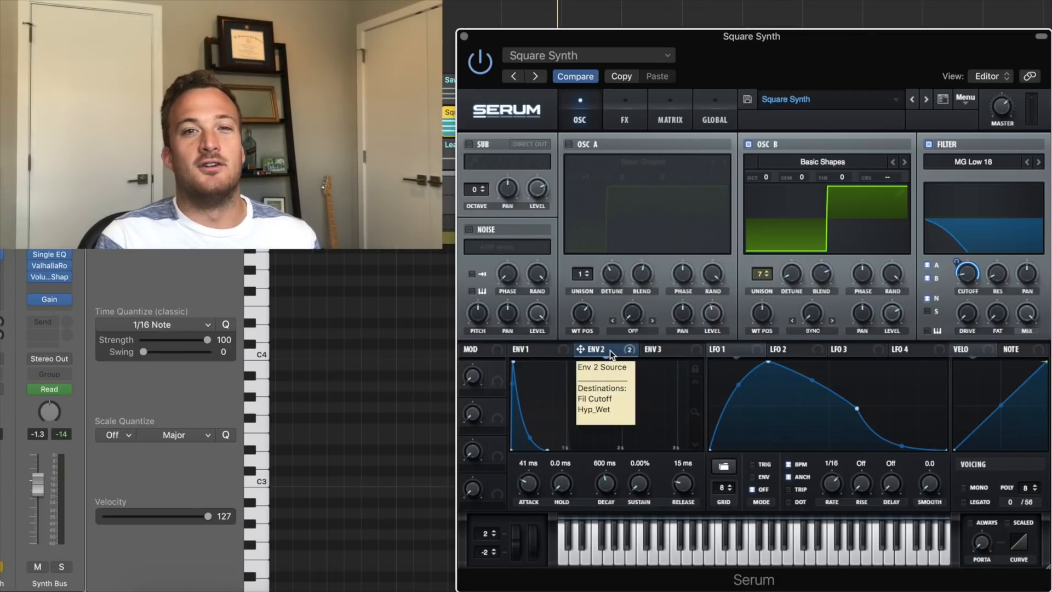
- Review the Distortion and Chorus effects in the Square Synth patch and the settings of its Bitcrusher plug-in
left_click(628, 123)
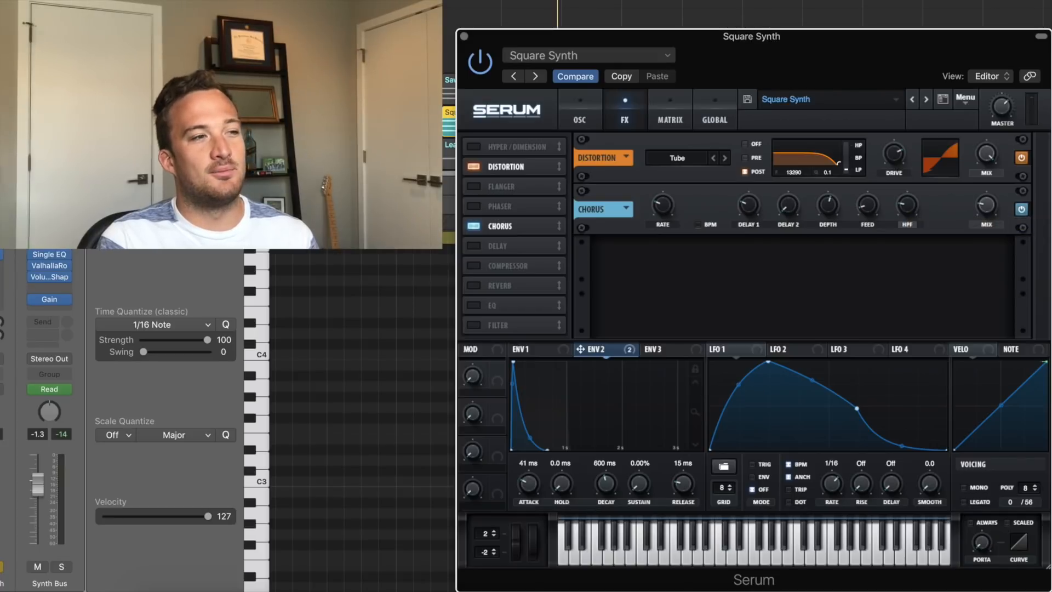
left_click_drag(637, 143, 859, 170)
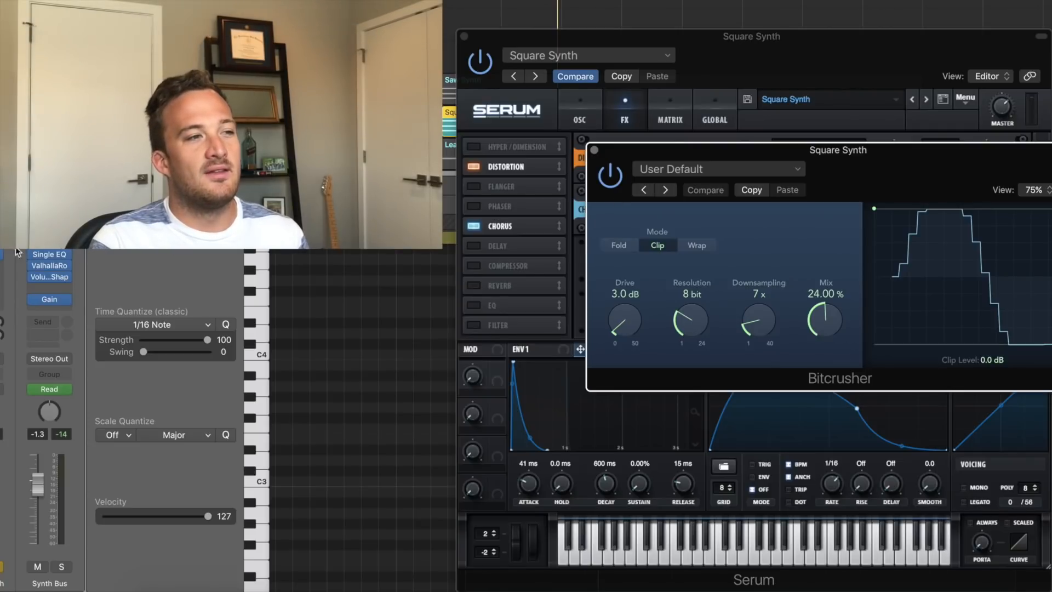
left_click(50, 254)
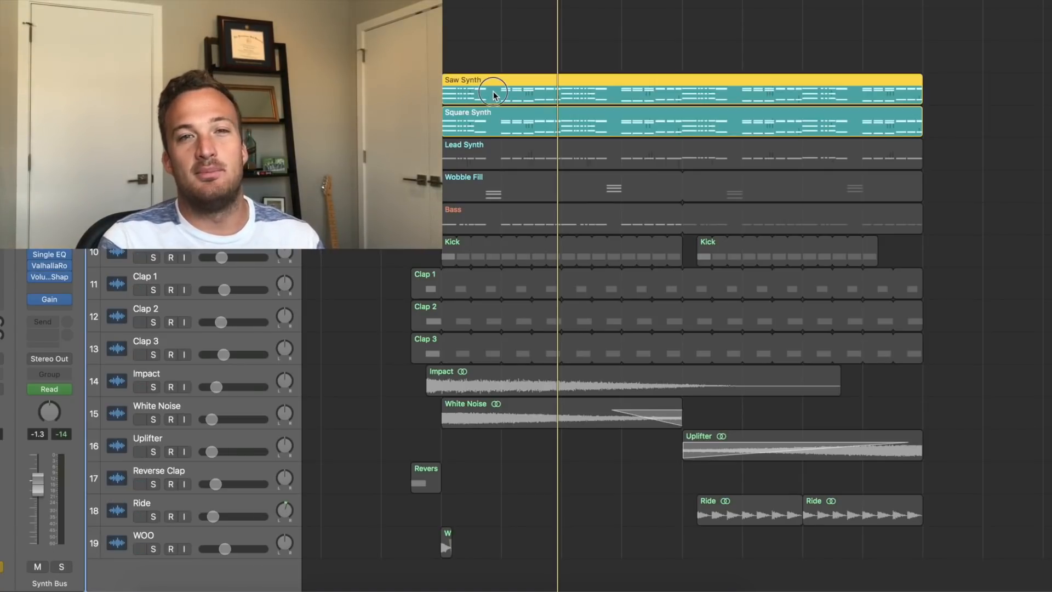
- Examine the Saw Synth's notes and pitch bend automation over bars 45 to 48 in the piano roll
double_click(495, 113)
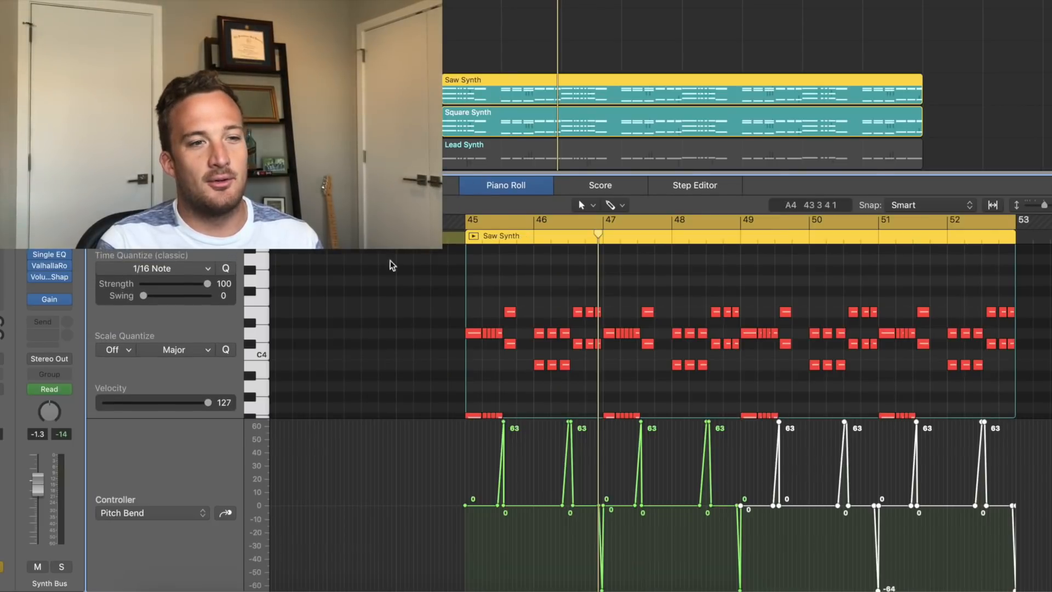
scroll(480, 333, "up", 5)
scroll(482, 333, "left", 5)
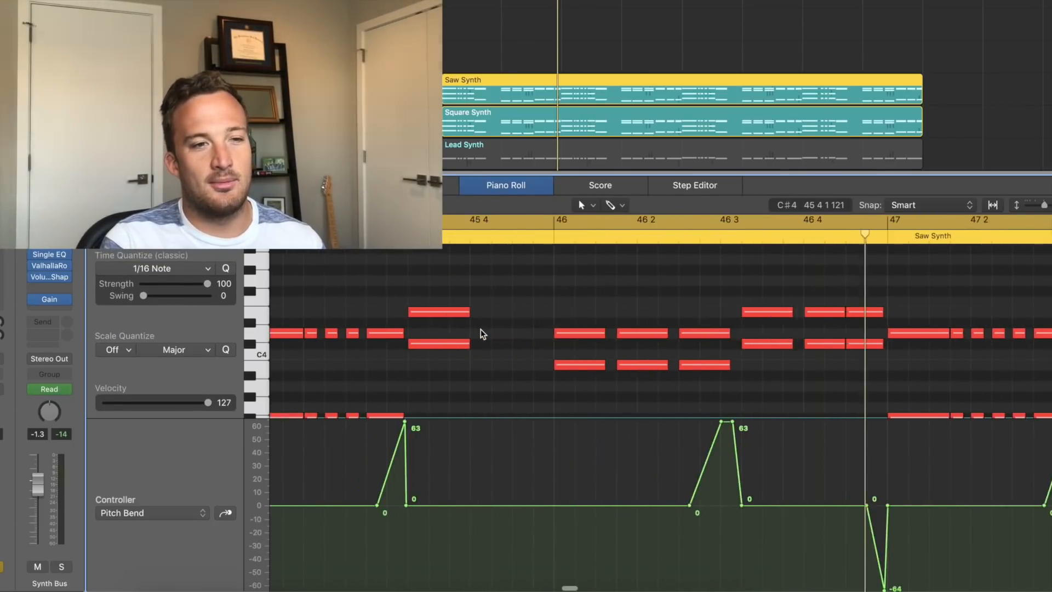
scroll(482, 334, "down", 3)
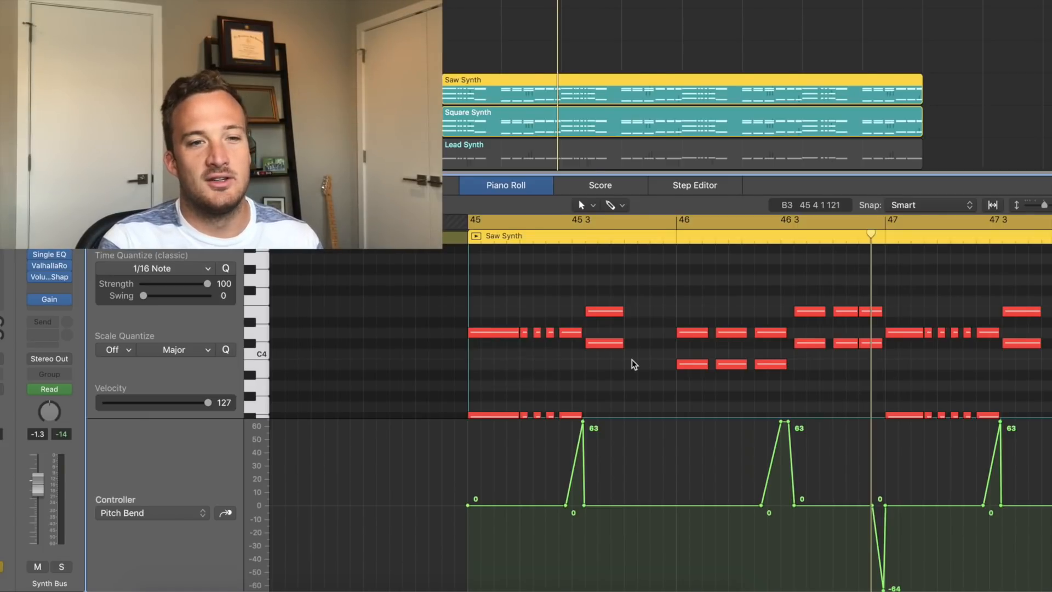
scroll(631, 364, "right", 5)
scroll(631, 364, "down", 2)
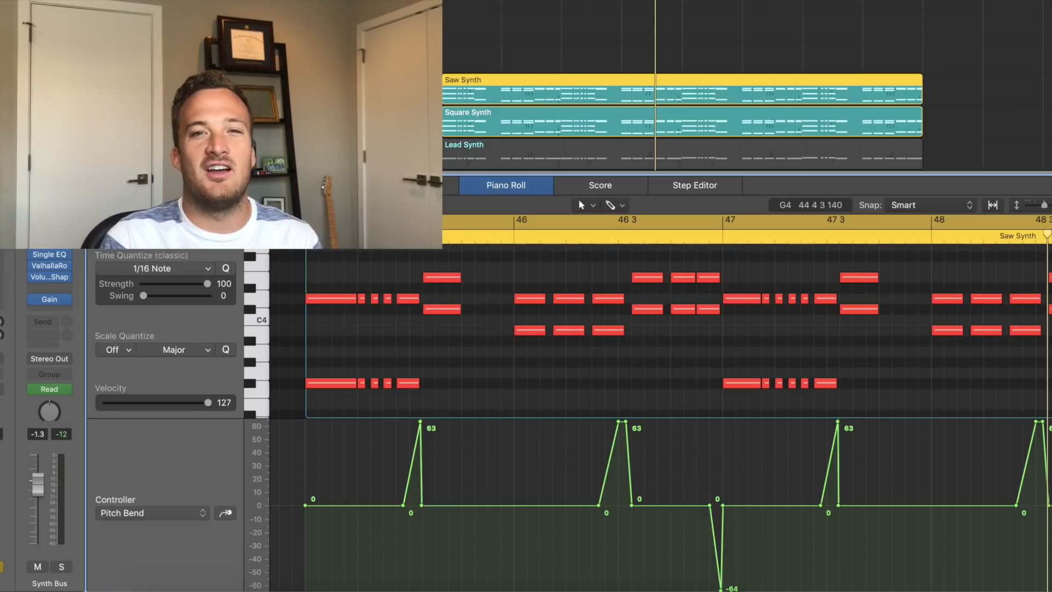
- Switch the solo to the Lead Synth region and play back its melody
left_click(498, 159)
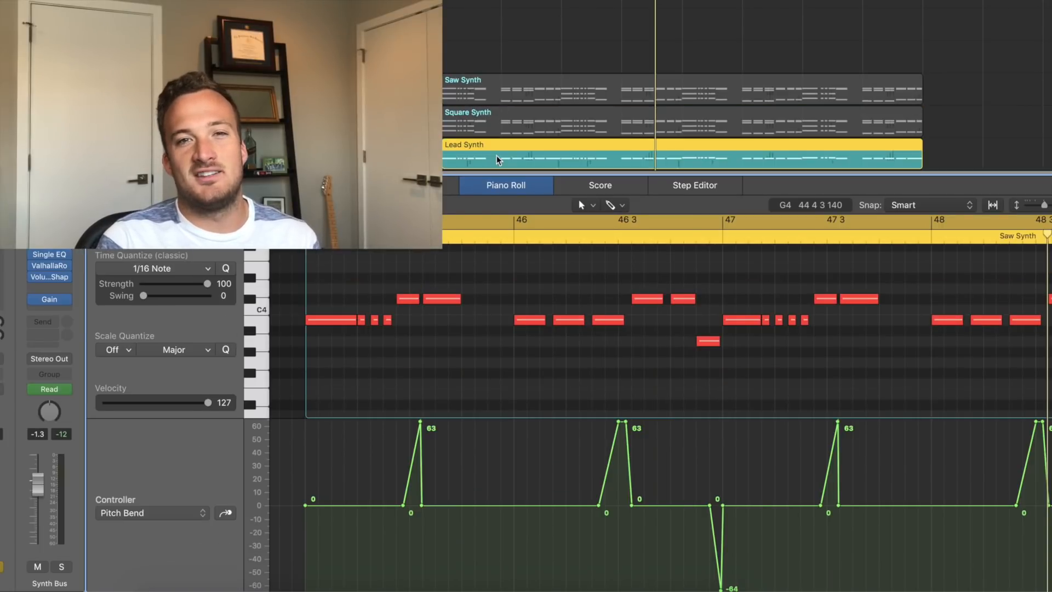
key("space")
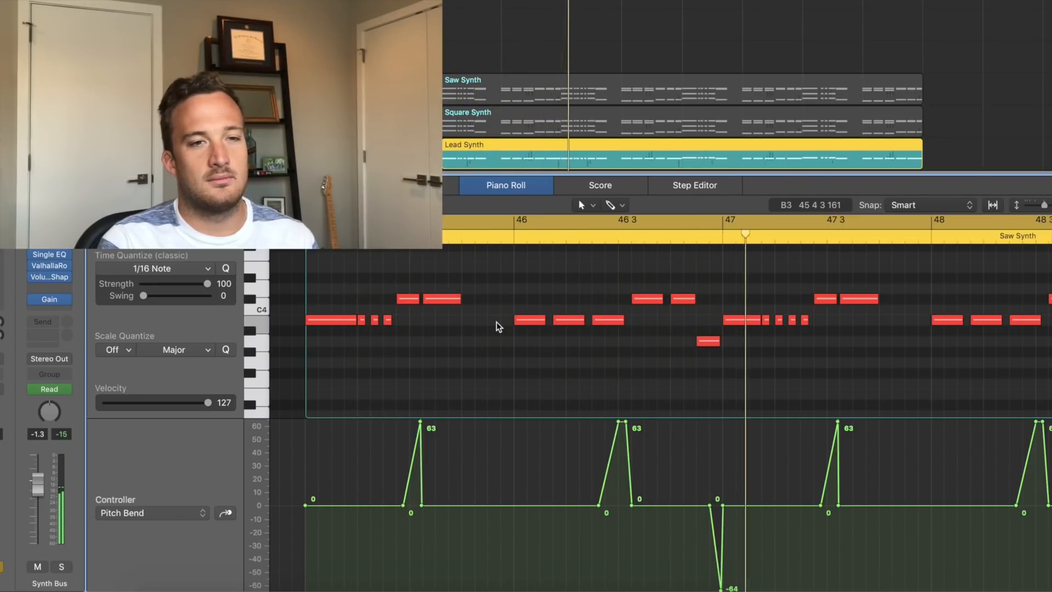
key("space")
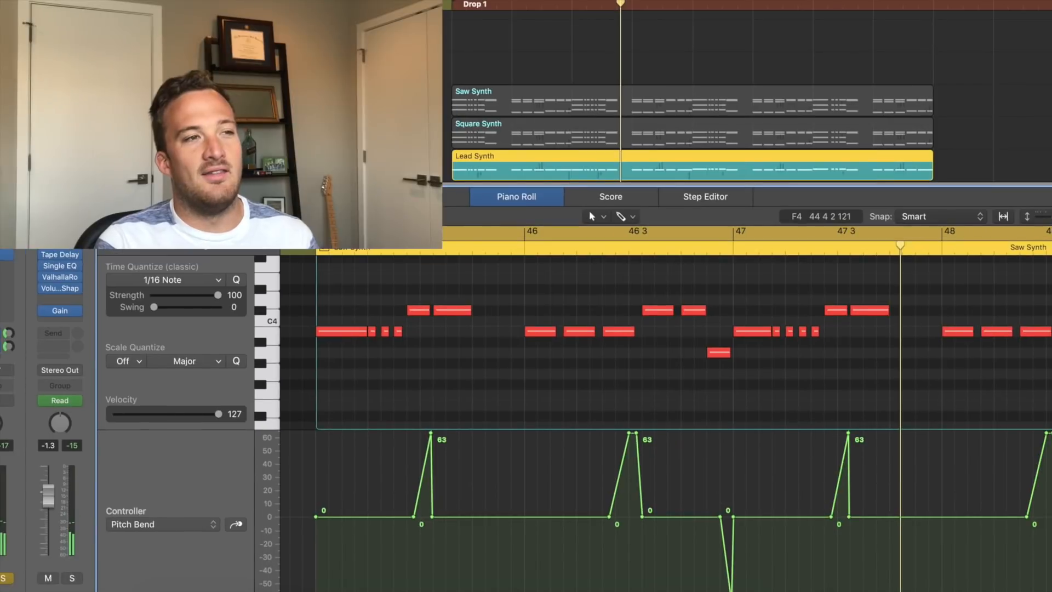
- Open the Lead Synth's Serum patch, set oscillator B's warp mode to Sync (No Window), and slightly lower the sync amount
left_click(3, 224)
left_click_drag(109, 52, 138, 56)
left_click_drag(211, 0, 826, 55)
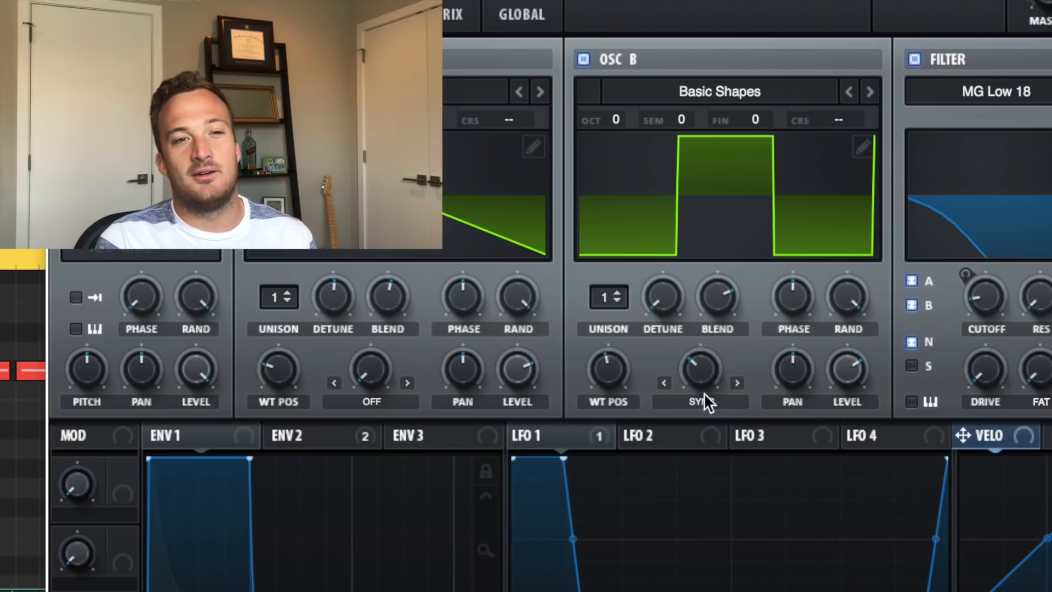
left_click(701, 404)
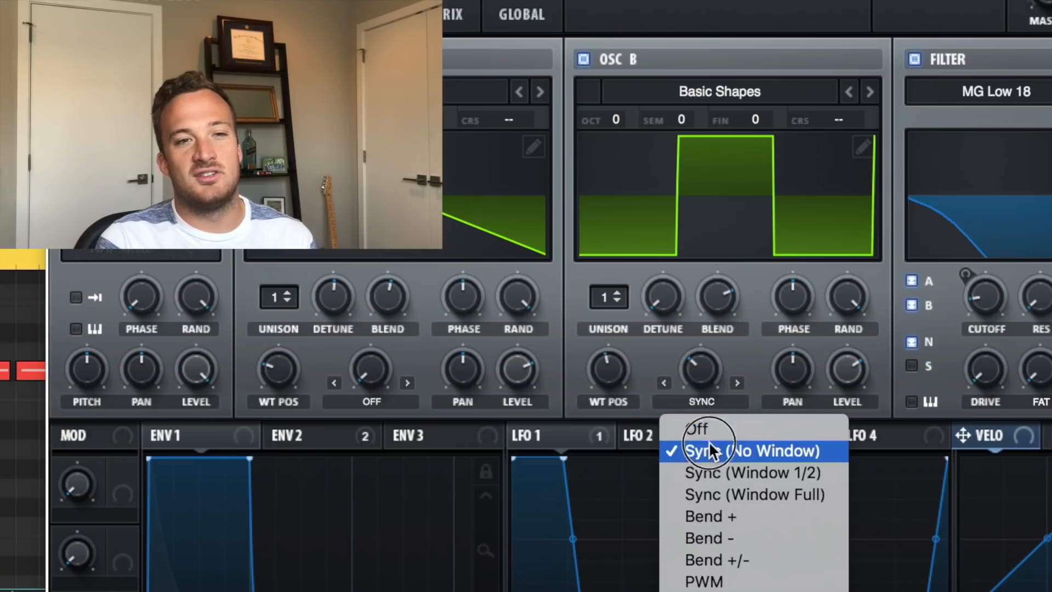
left_click(710, 451)
mouse_move(705, 363)
left_mouse_down()
mouse_move(709, 470)
mouse_move(708, 370)
left_mouse_up()
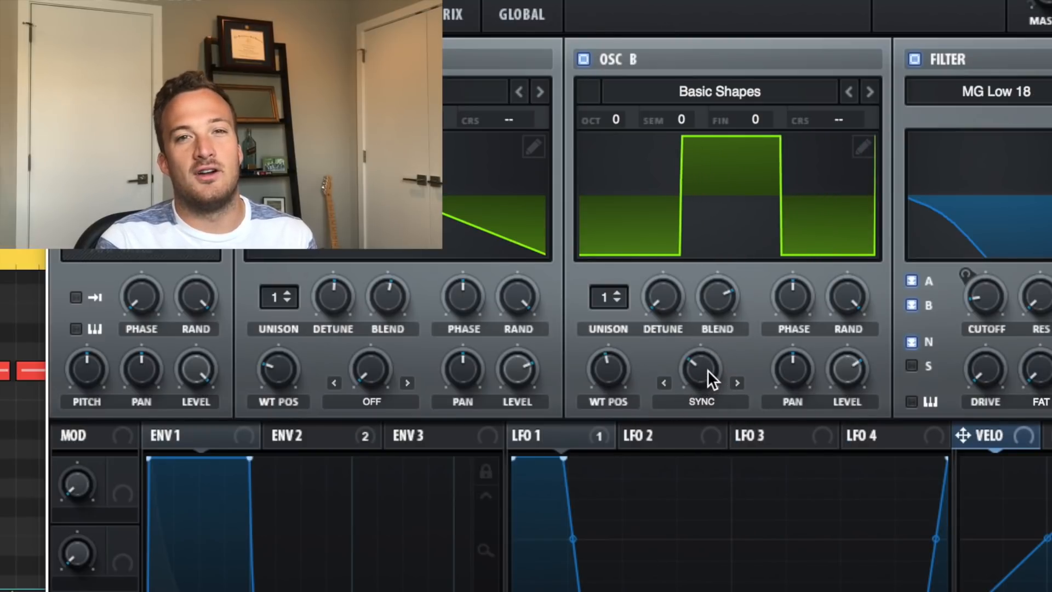
- Display Envelope 2 of the Lead Synth patch with its modulation destinations and envelope auto-zoom enabled
left_click(333, 439)
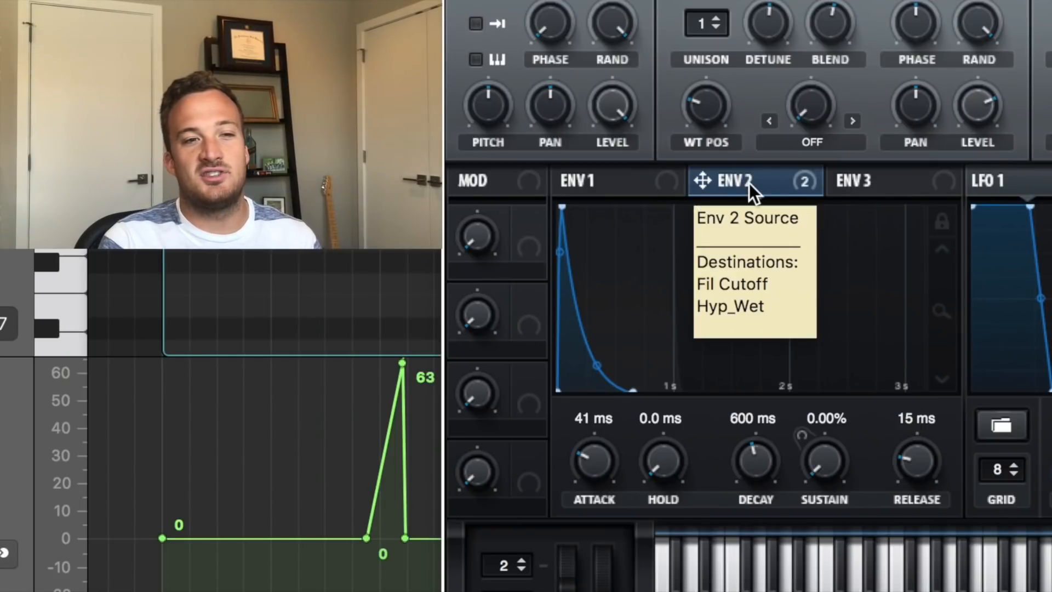
left_click(942, 222)
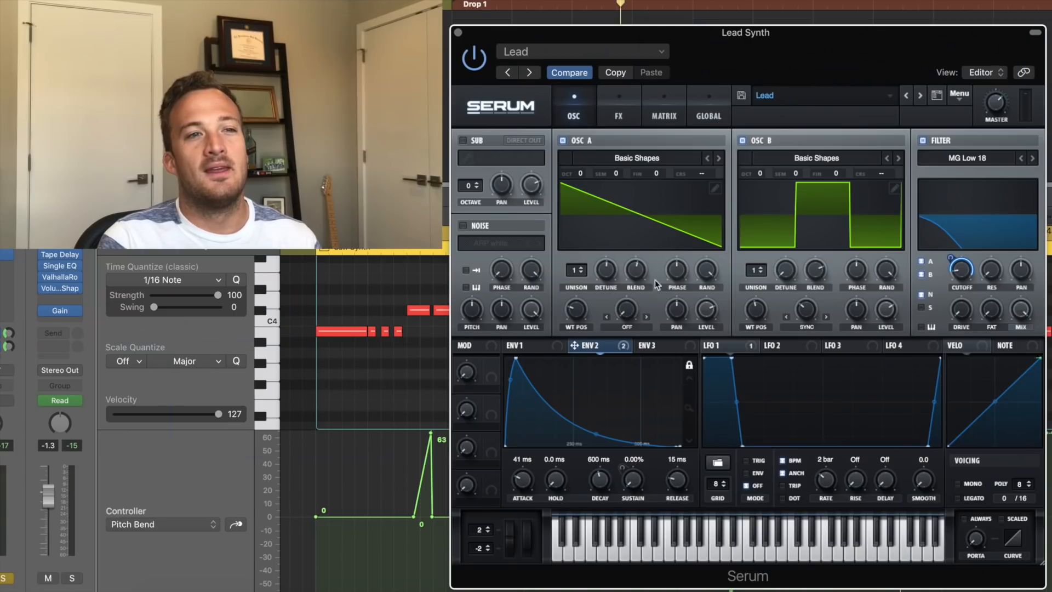
- Review the Lead Synth patch's Serum effects rack and the Pro-Q 2 equalizer on its channel
left_click(618, 104)
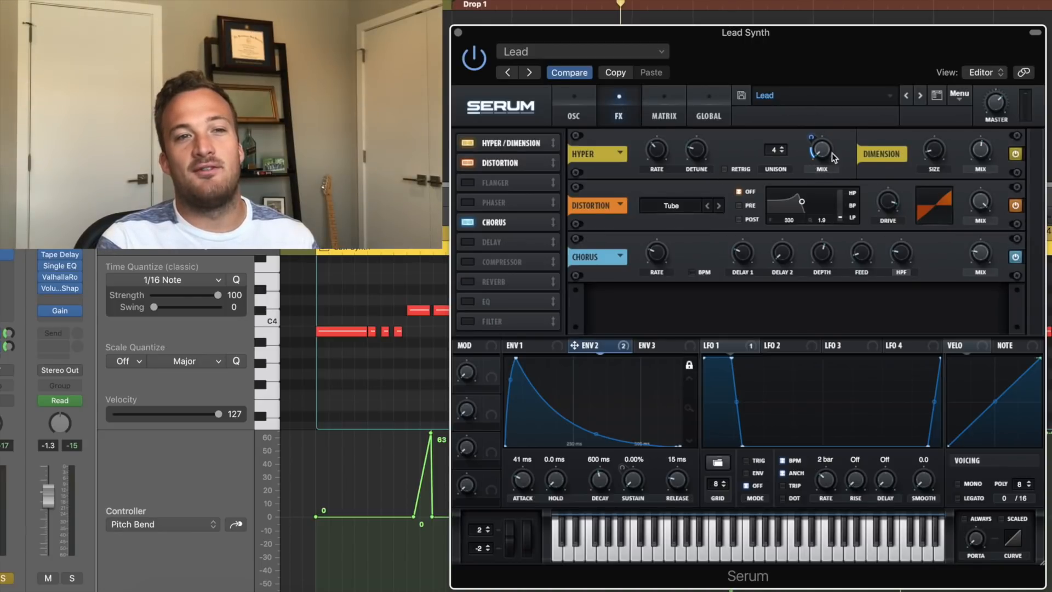
mouse_move(819, 162)
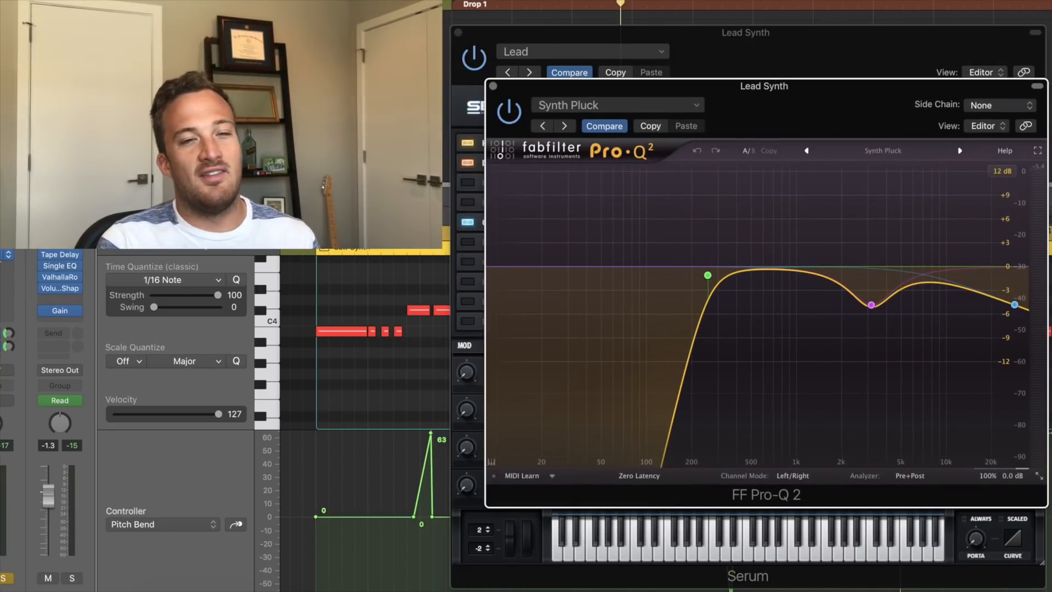
left_click(1, 254)
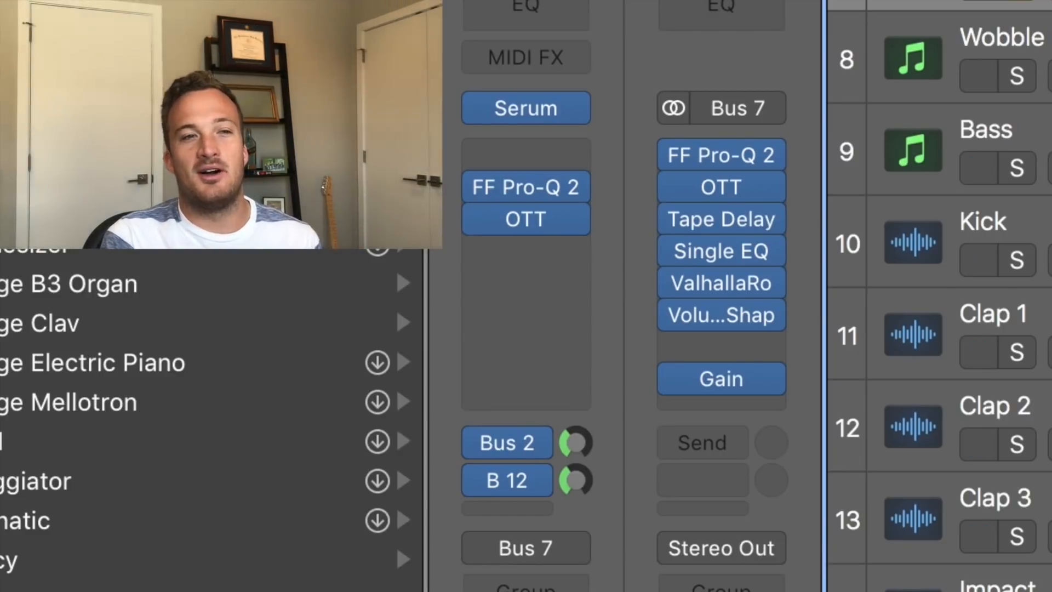
- Bypass OTT and Tape Delay on the Synth Bus to compare the sound, and turn them back on
left_click_drag(675, 189, 678, 224)
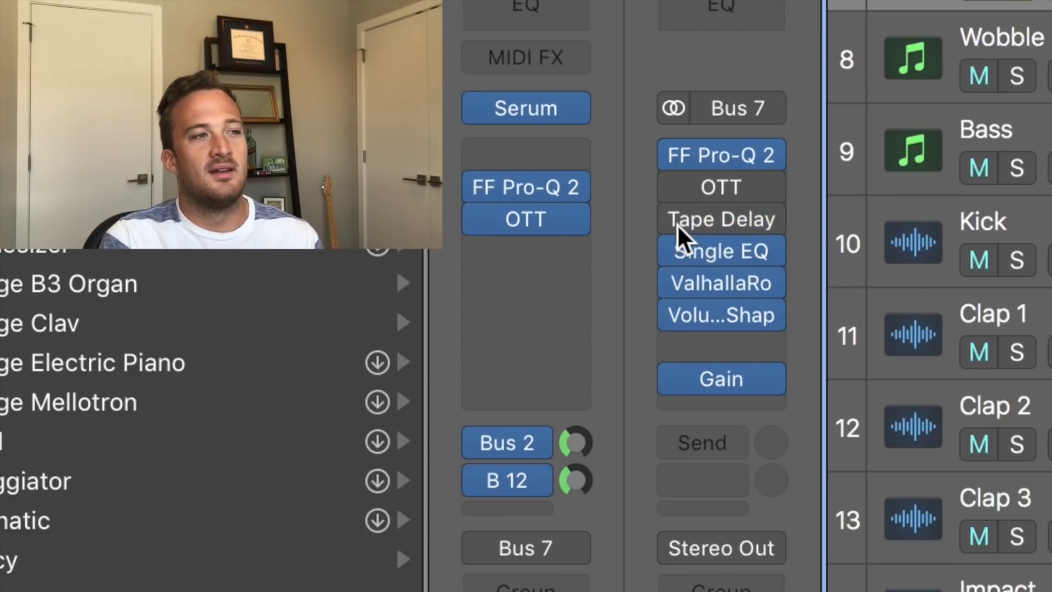
left_click(675, 214)
left_click_drag(675, 213, 675, 189)
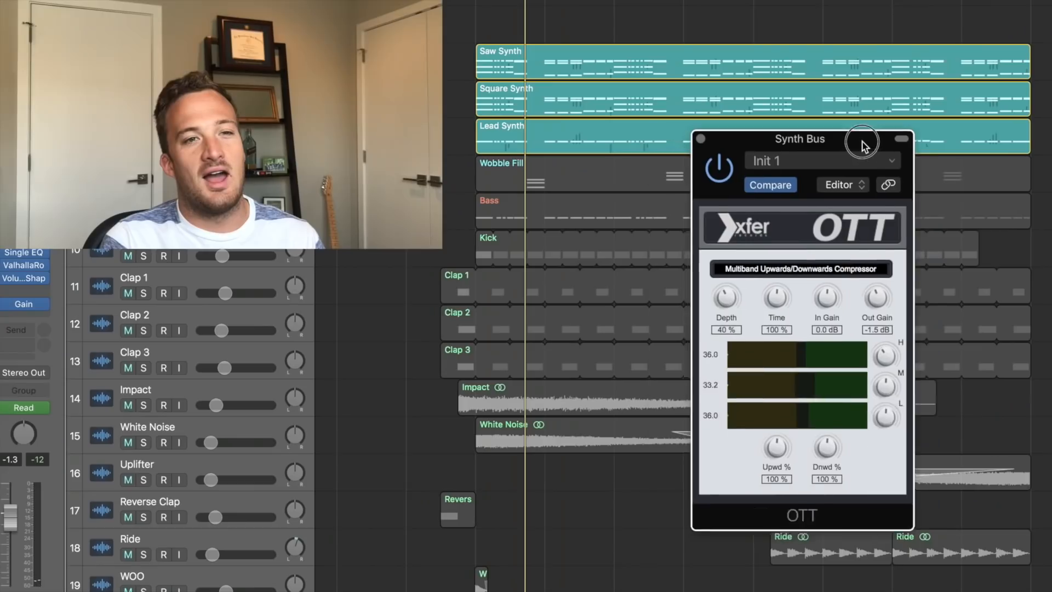
- Inspect the OTT compressor and Tape Delay settings on the Synth Bus
left_click_drag(864, 145, 878, 128)
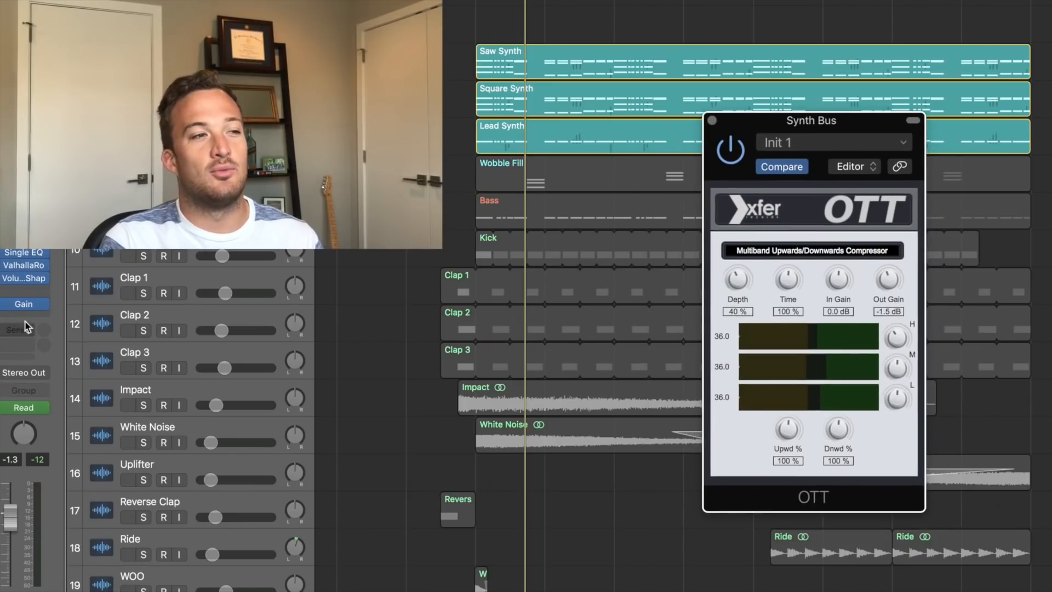
left_click(20, 240)
left_click_drag(80, 0, 800, 133)
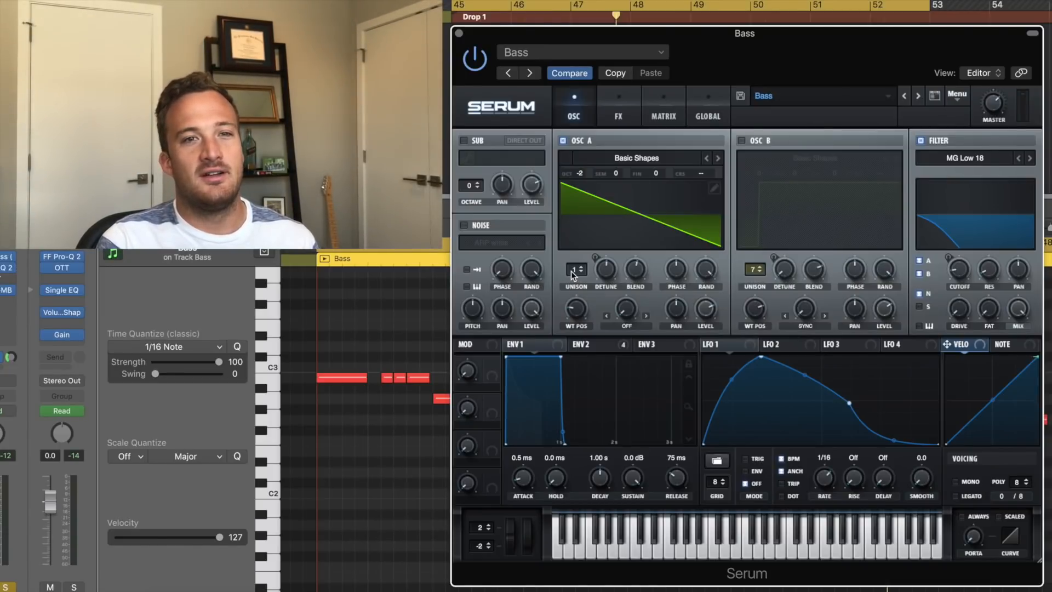
- Display Envelope 2 of the Bass patch with envelope auto-zoom enabled and examine its sustain setting
left_click(585, 345)
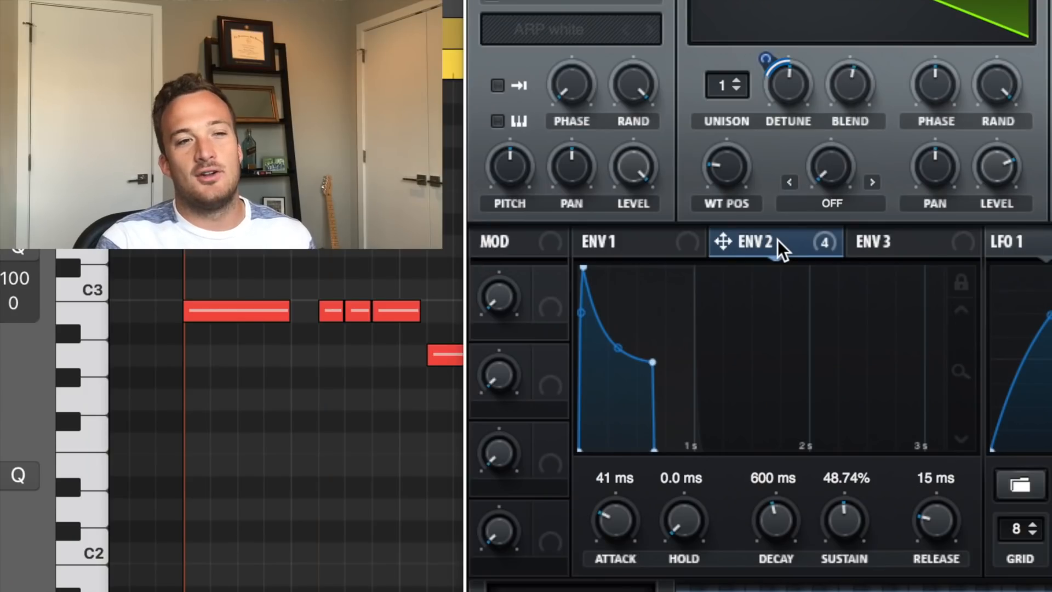
left_click(959, 281)
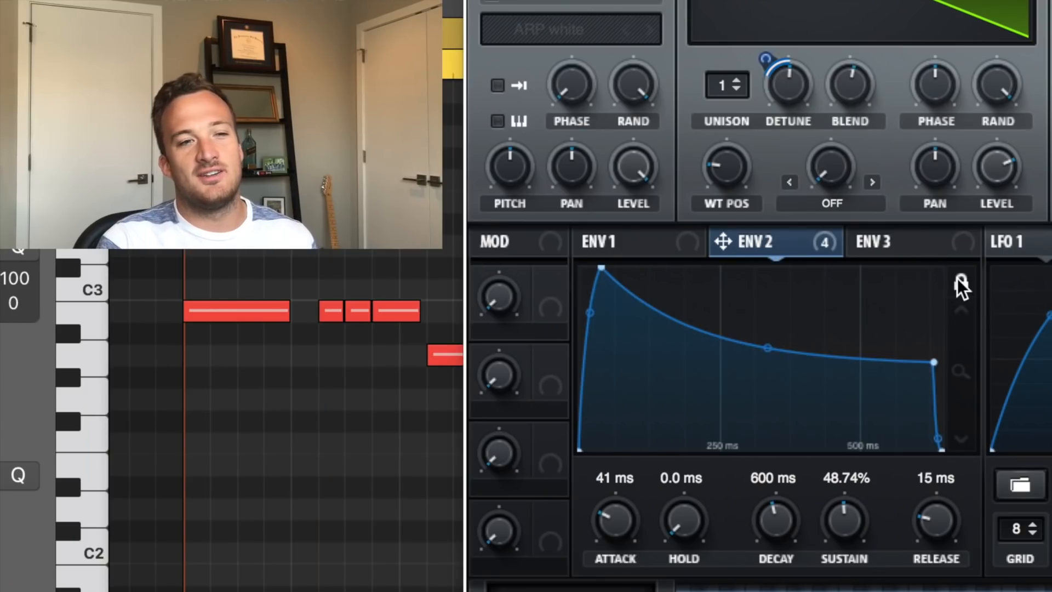
mouse_move(850, 529)
left_mouse_down()
mouse_move(863, 586)
mouse_move(870, 536)
left_mouse_up()
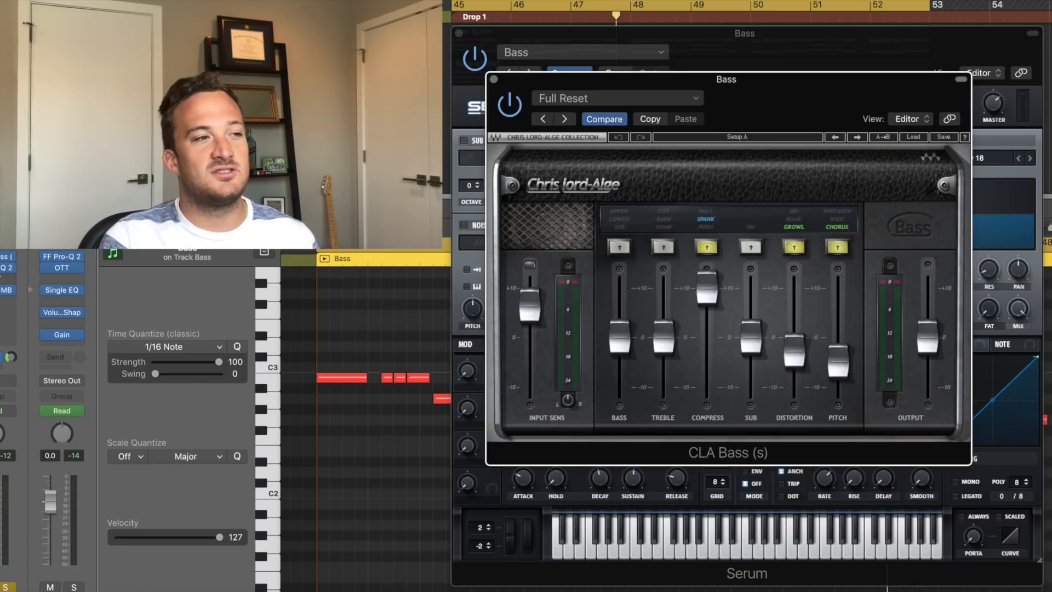
- Inspect the Bass channel's Pro-Q 2 curve and the low band of its Pro-MB compressor
left_click(4, 268)
left_click_drag(95, 1, 718, 115)
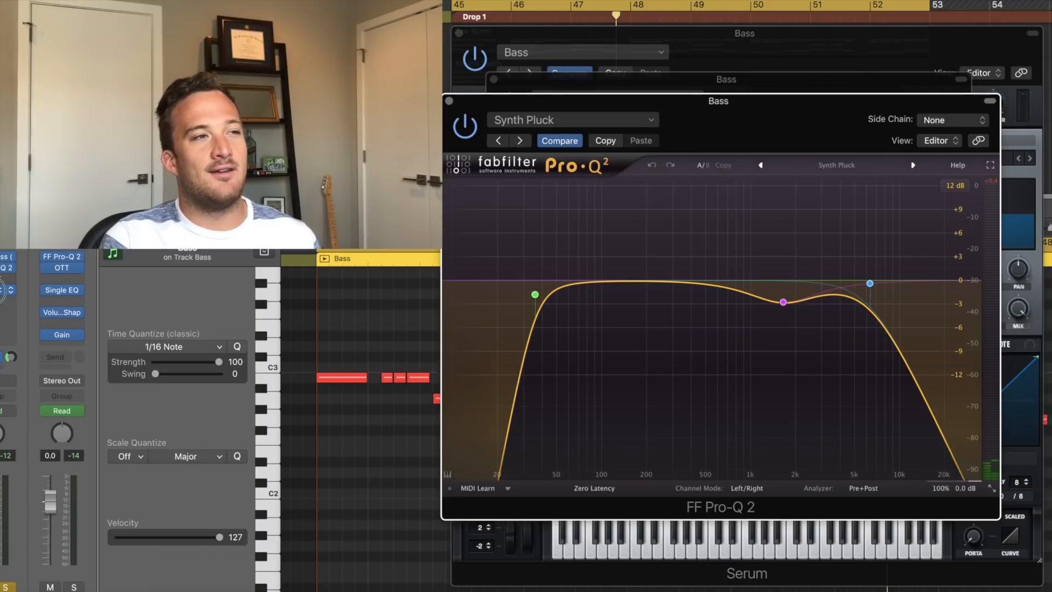
left_click(1, 290)
left_click_drag(56, 0, 683, 113)
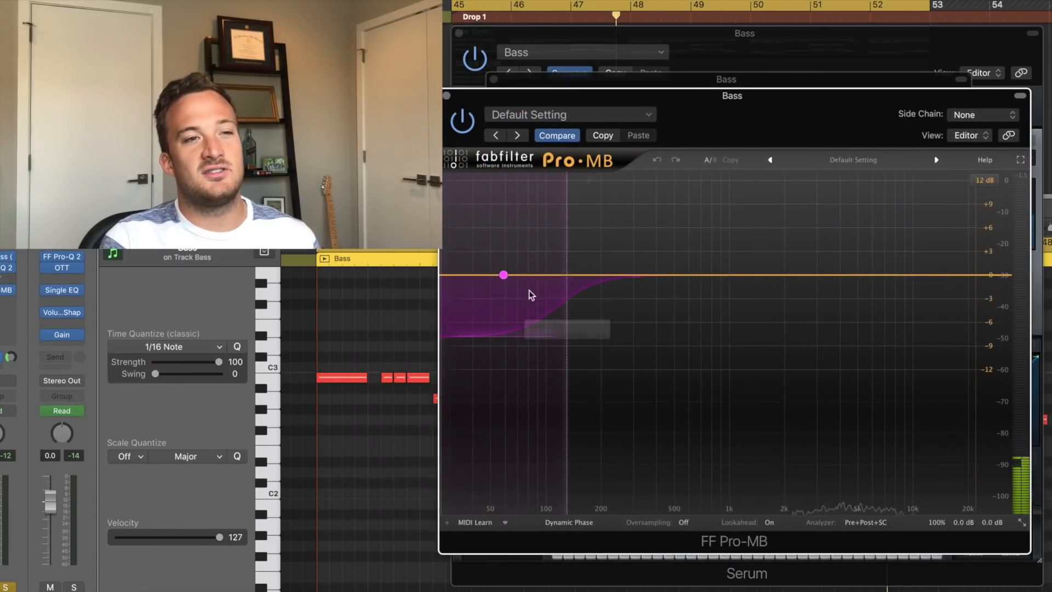
left_click(503, 275)
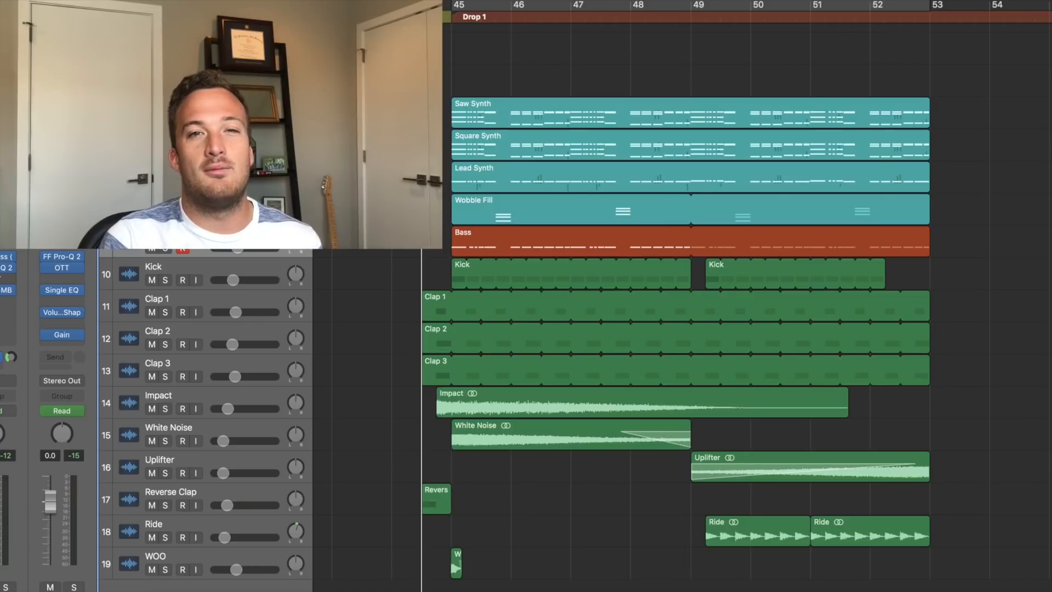
- Play back the full drop with all tracks, and solo the Wobble Fill with the playhead back in bar 45
key("space")
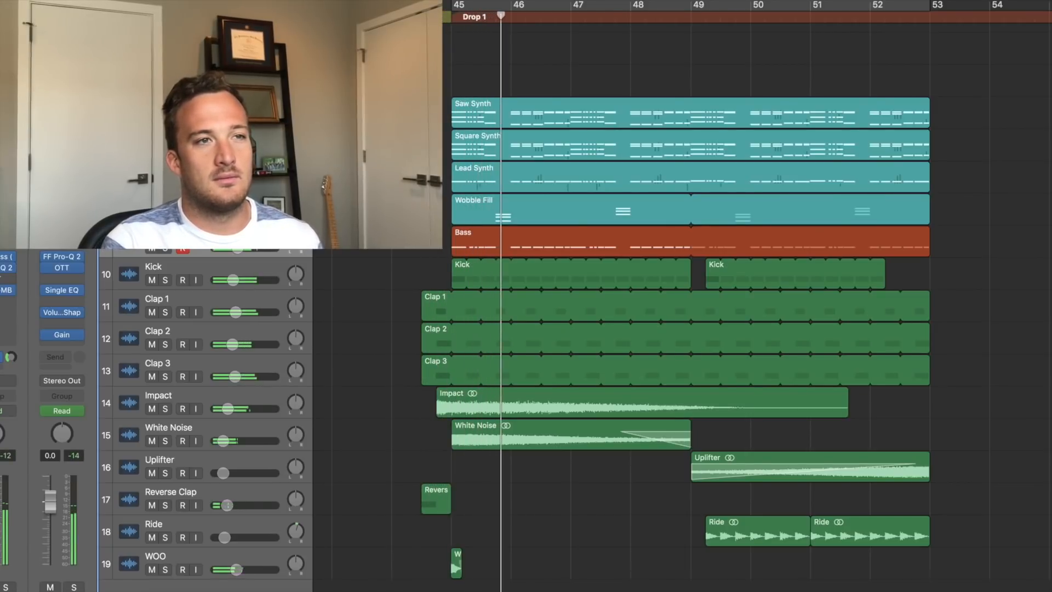
double_click(486, 17)
left_click(165, 215)
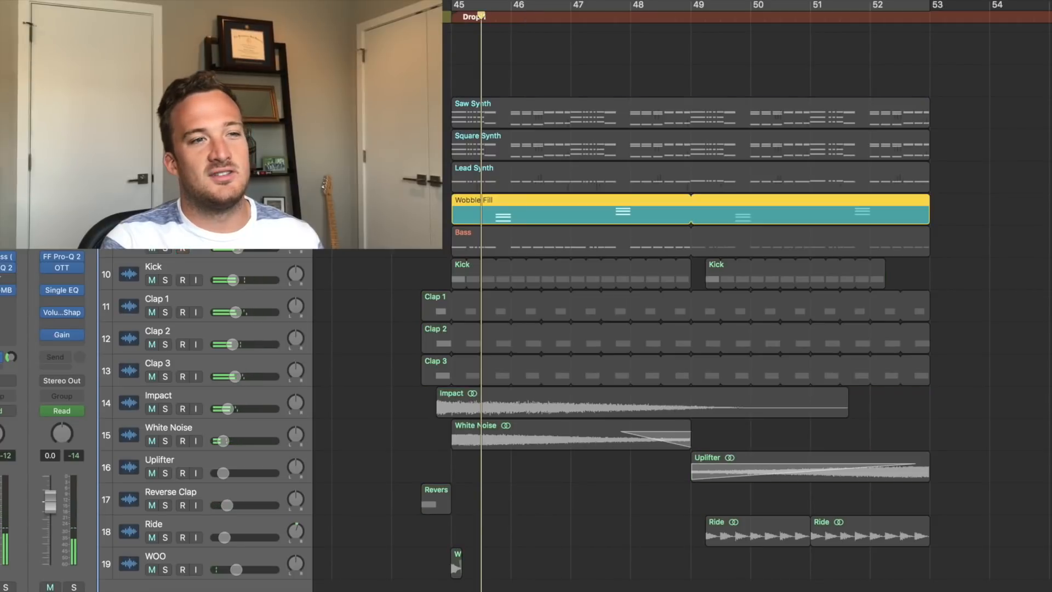
- Open the Wobble Fill region's notes in the piano roll and play back its first chord before bar 46
double_click(512, 218)
key("space")
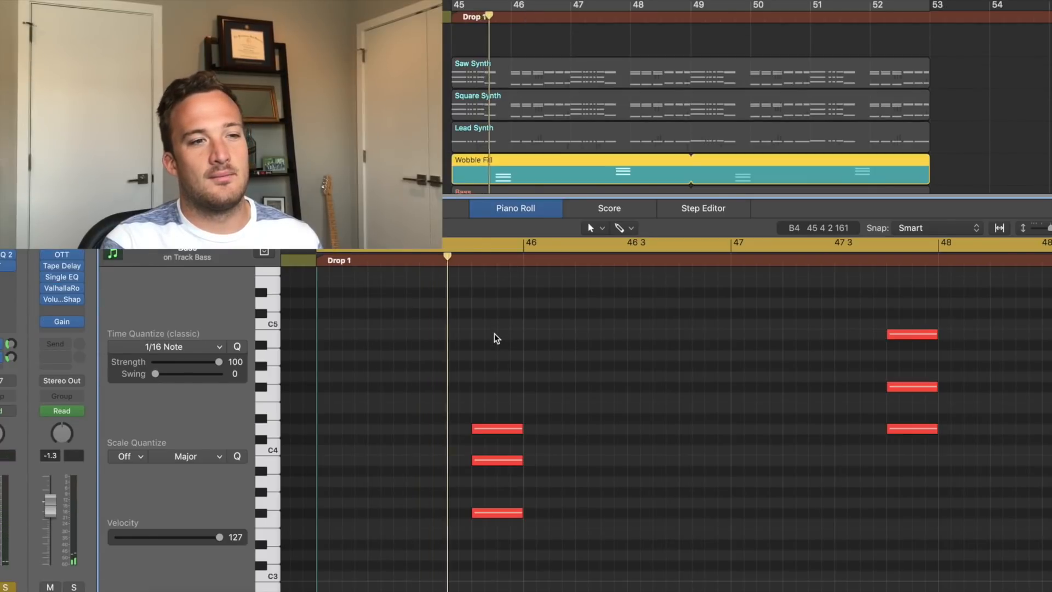
key("space")
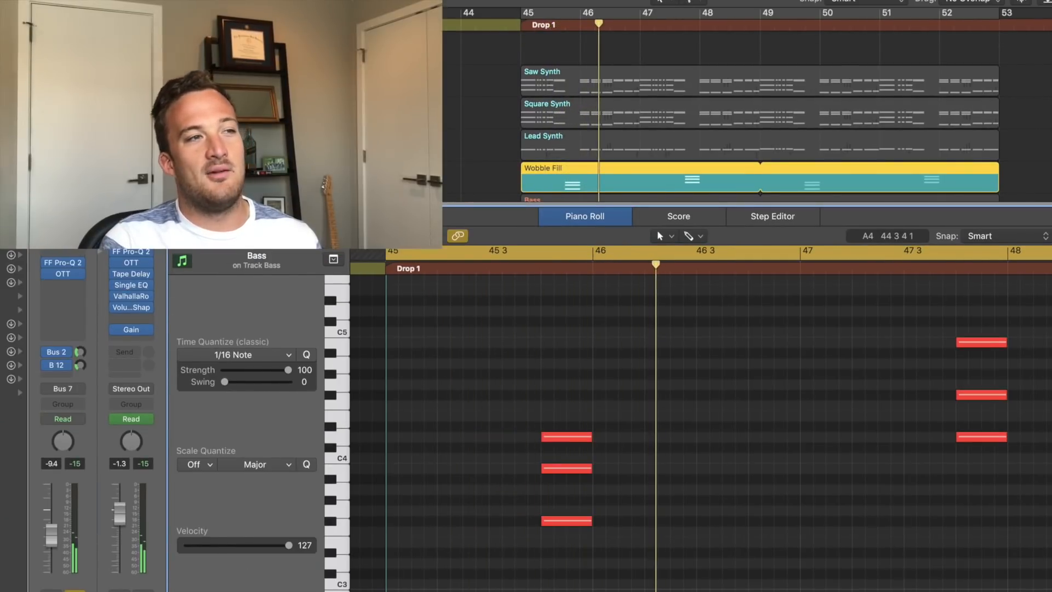
- Open the Wobble Fill's Serum patch and display LFO 1 with its filter cutoff modulation and rate
left_click(64, 240)
left_click_drag(160, 0, 733, 39)
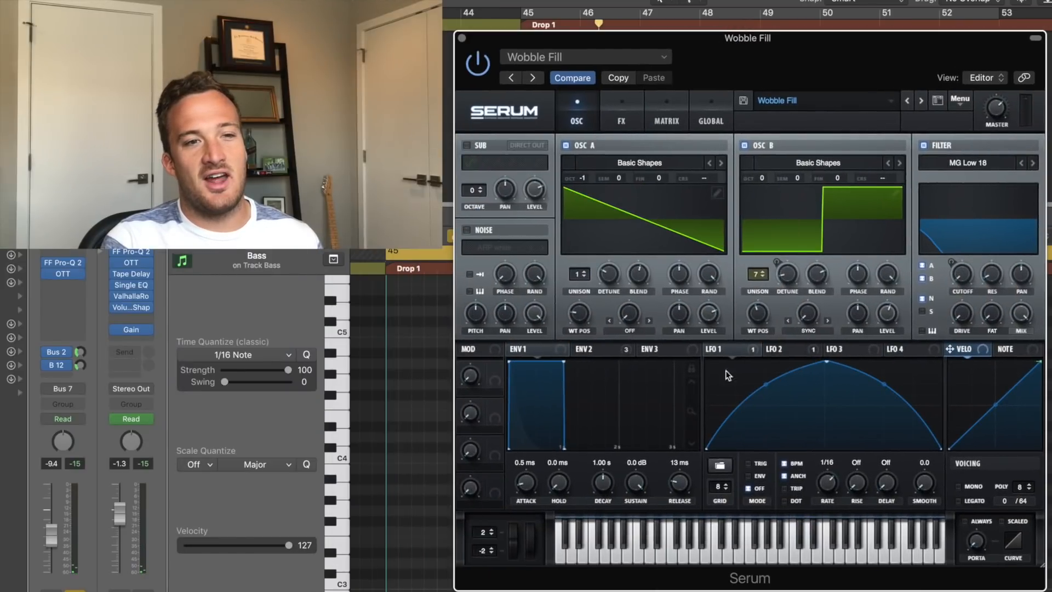
left_click(723, 350)
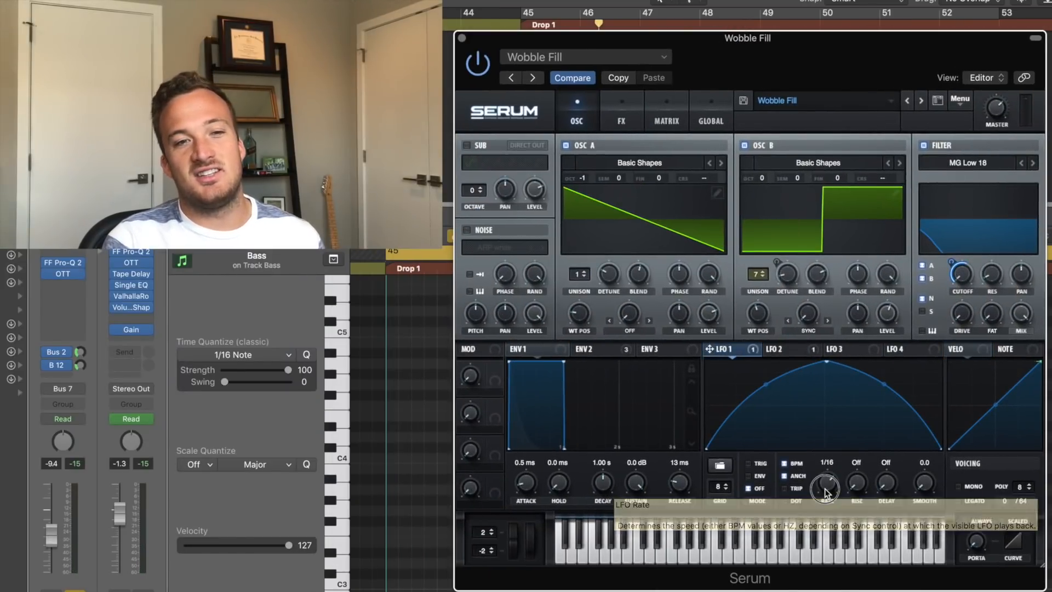
left_click(825, 488)
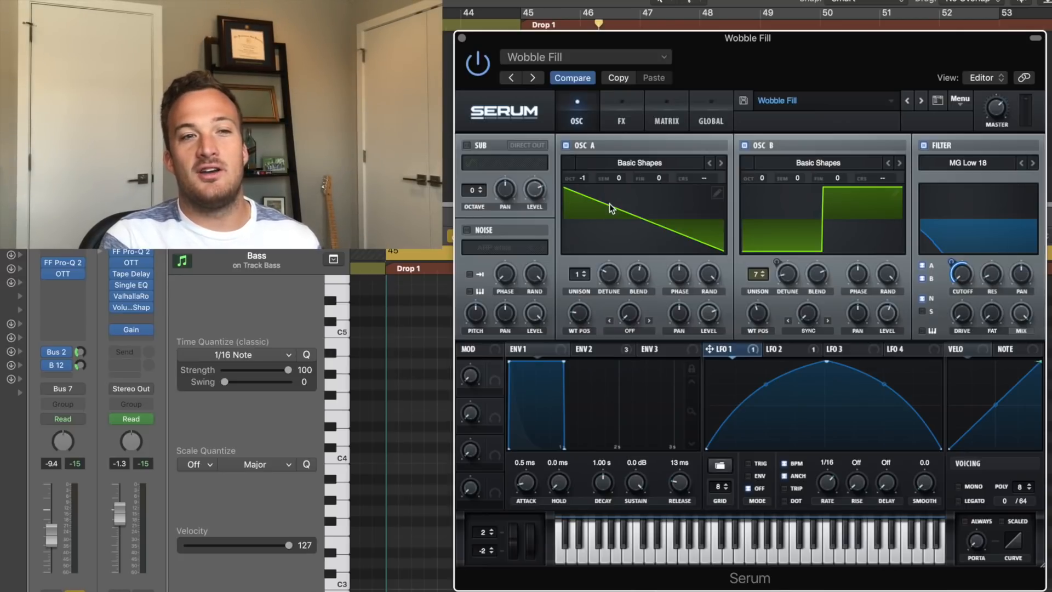
- Review the Wobble Fill patch's Hyper/Dimension and Chorus effects, then return to its oscillators
left_click(623, 118)
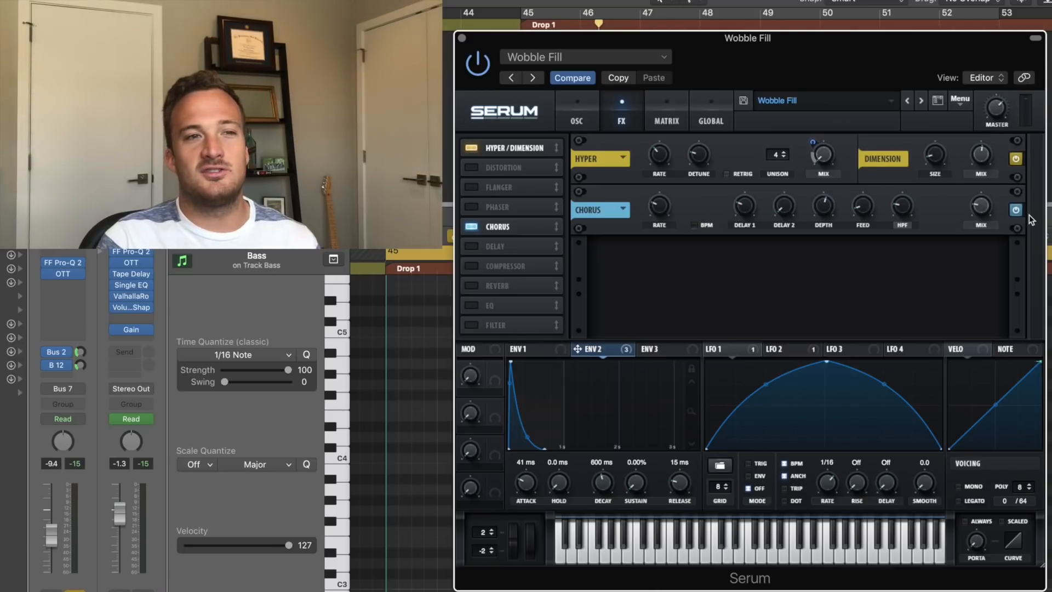
left_click(568, 96)
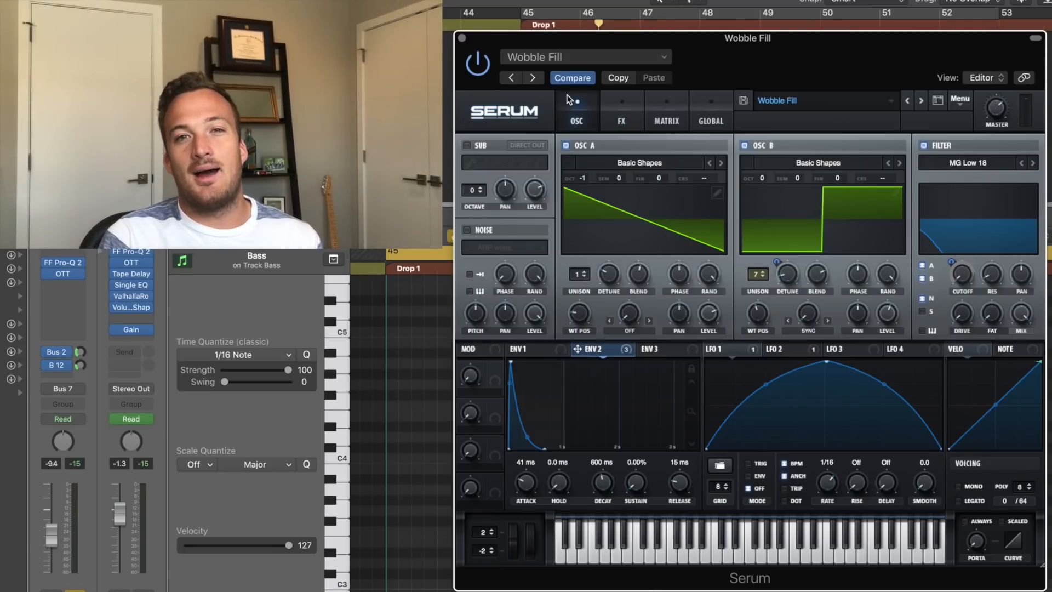